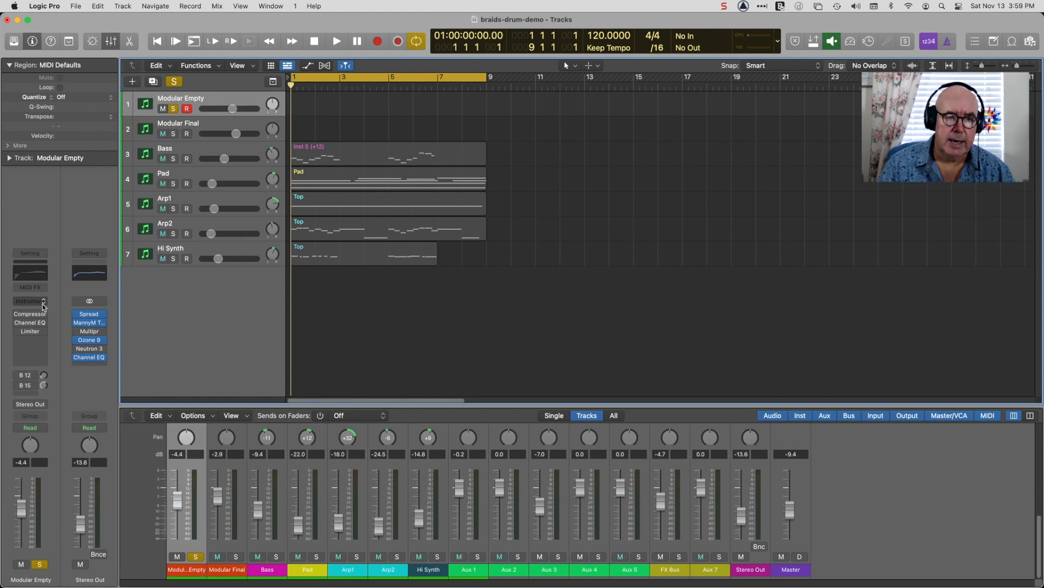
Load the stereo version of Softube's Modular instrument on the Modular Empty track.
left_click(45, 303)
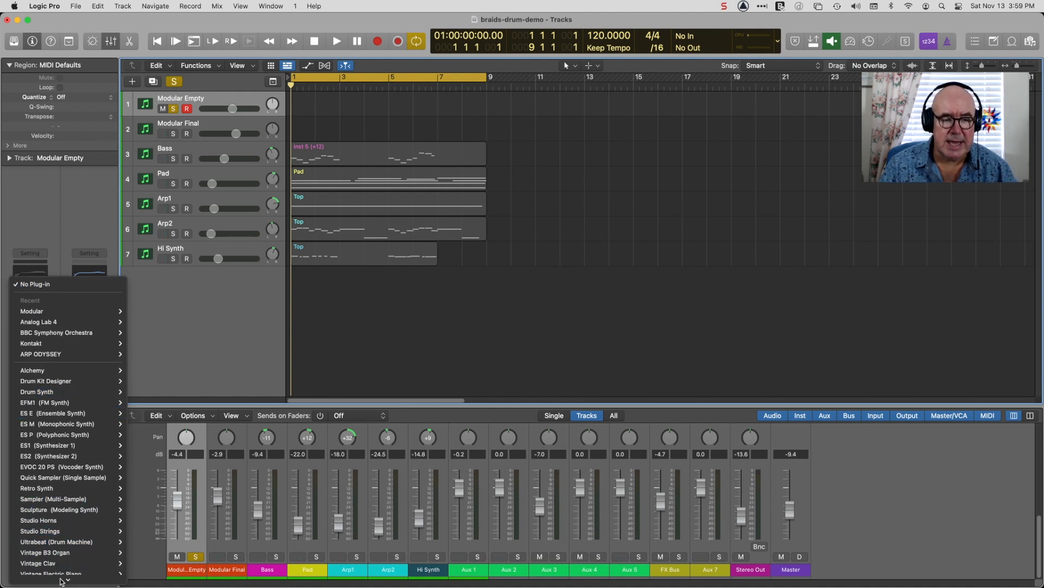
mouse_move(68, 578)
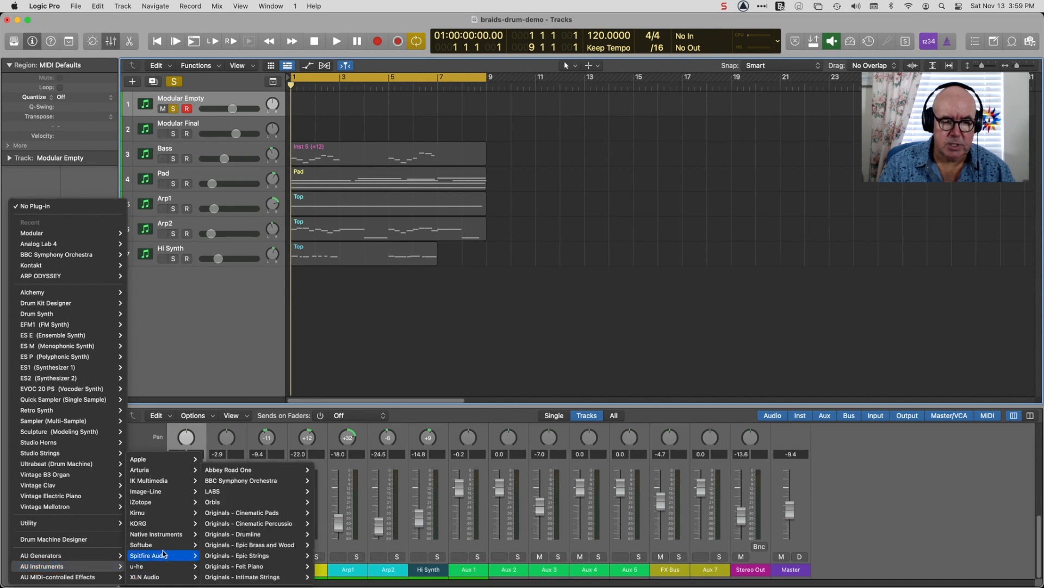
mouse_move(204, 551)
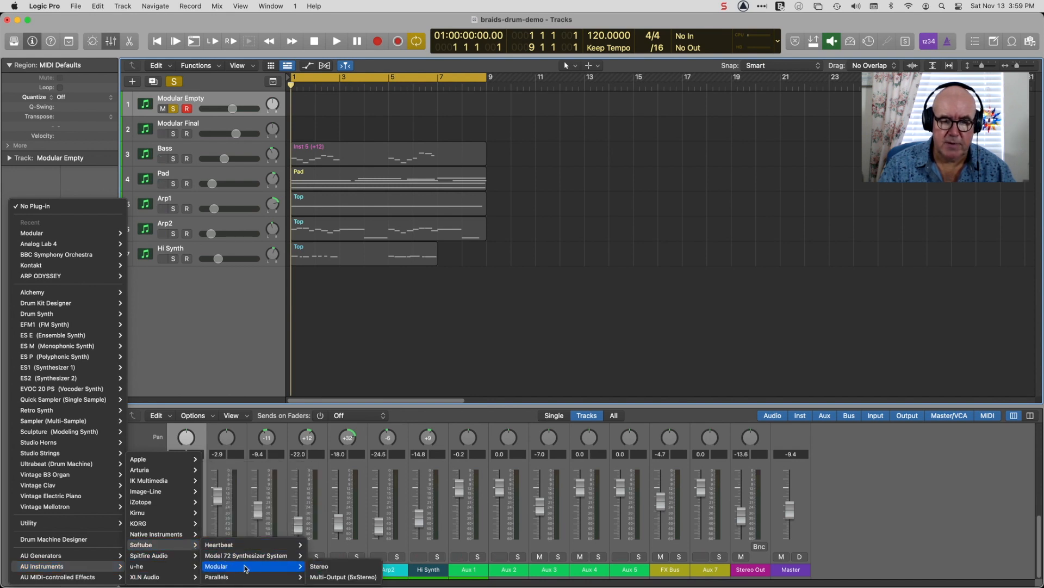
left_click(319, 568)
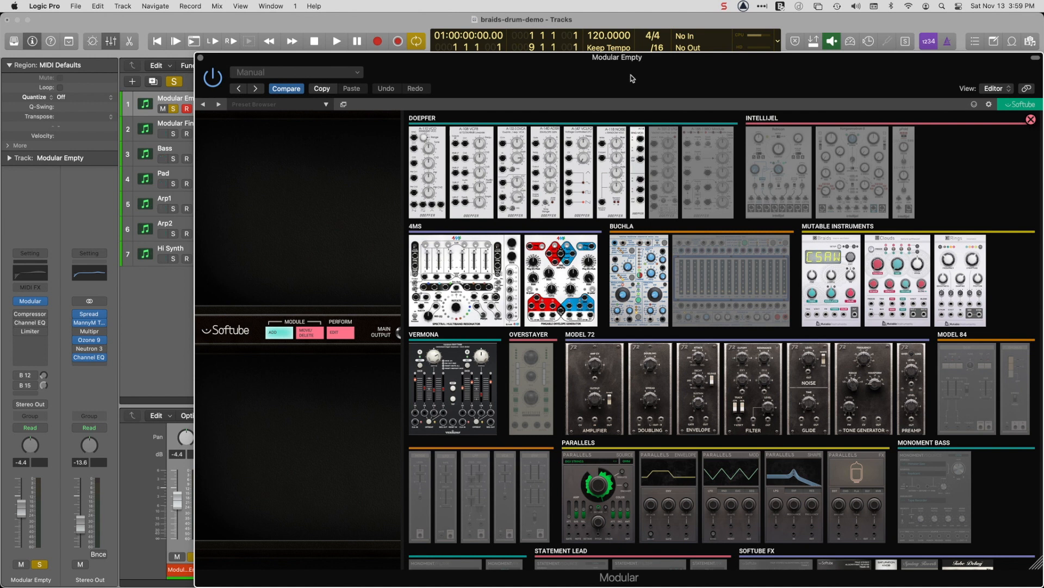
Add the DAW Sync and Sequencer 8 modules to the rack.
mouse_move(1002, 378)
scroll(1002, 377, "down", 3)
scroll(1002, 377, "down", 10)
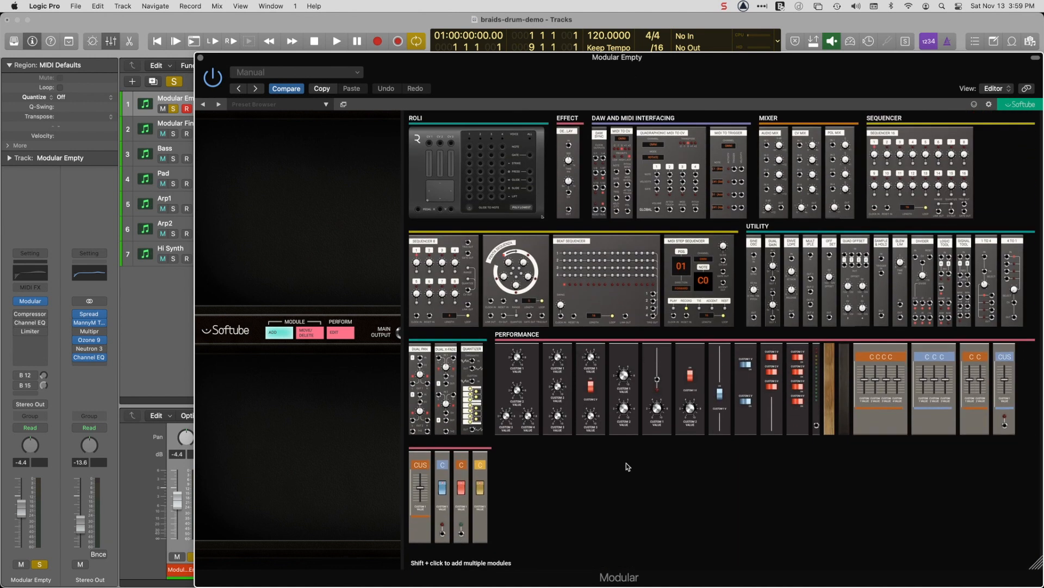
mouse_move(760, 258)
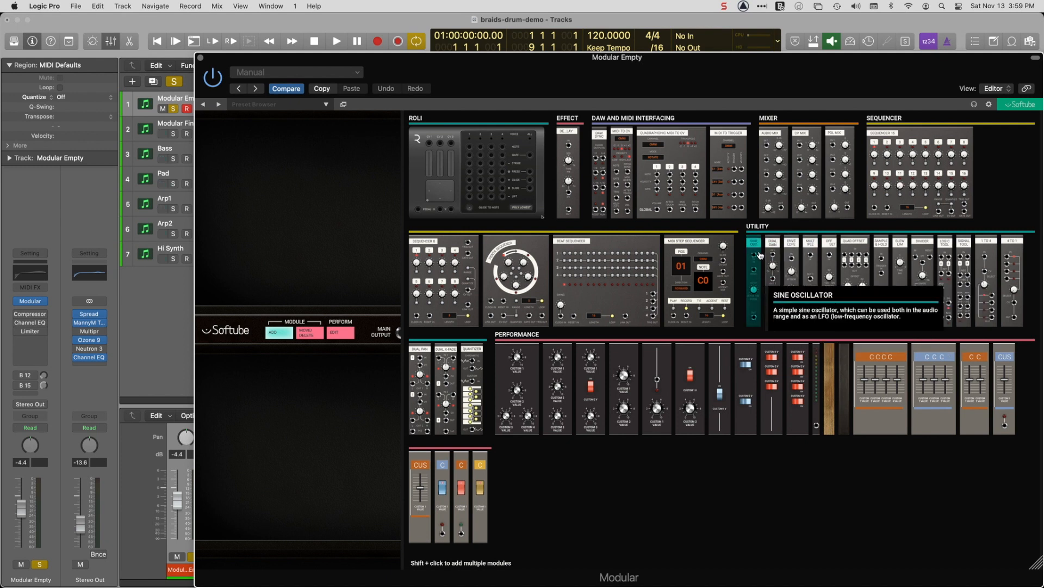
mouse_move(597, 173)
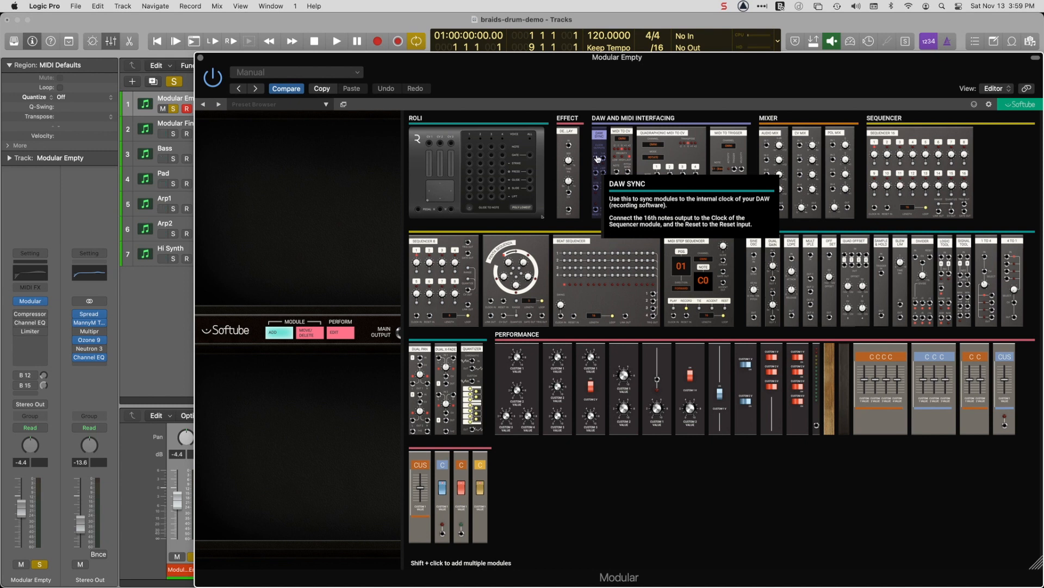
left_click(598, 154)
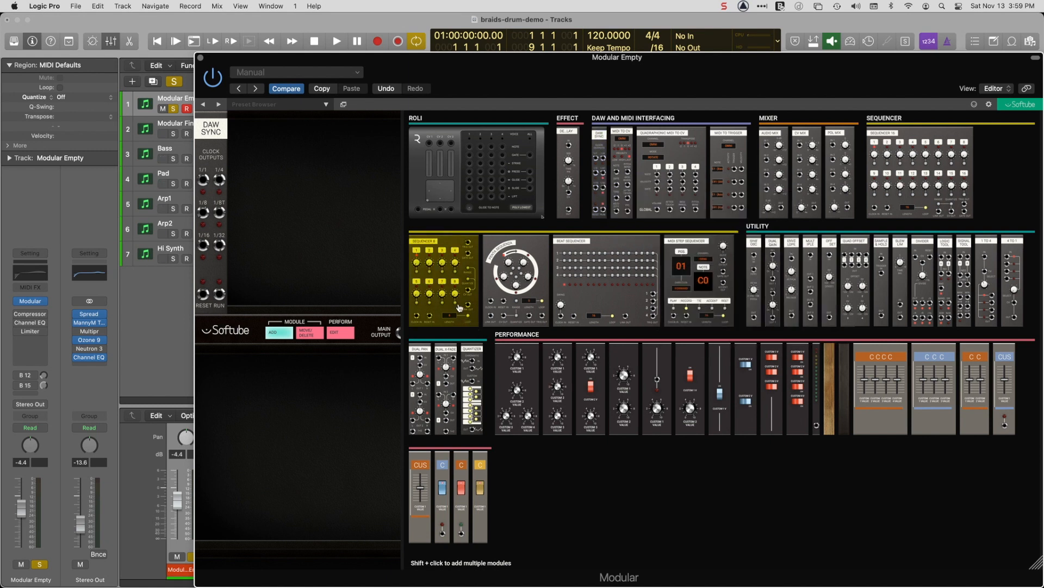
left_click(443, 279)
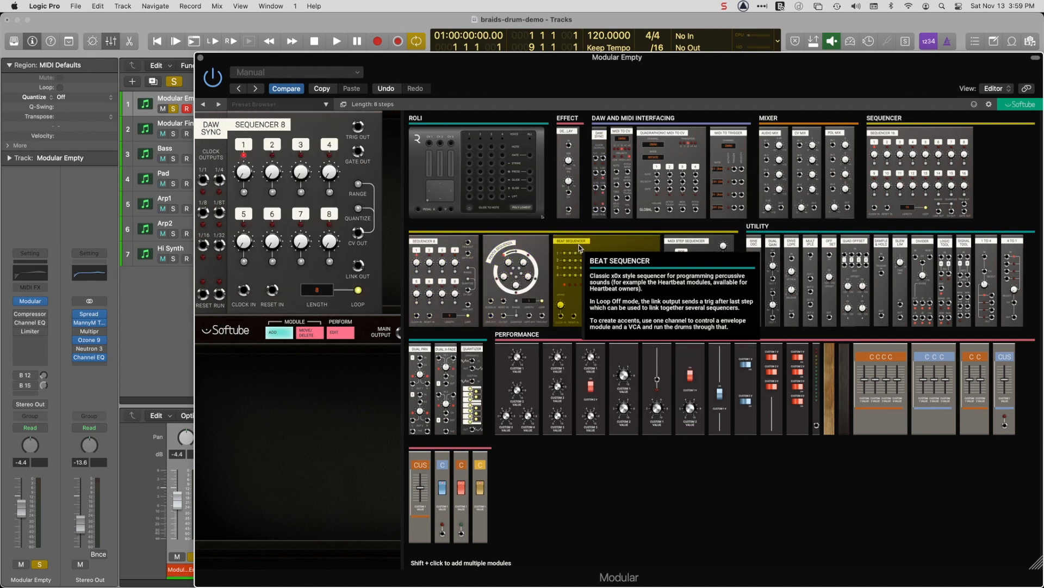
Add a Mutable Instruments Braids module to the rack.
scroll(580, 248, "up", 10)
scroll(580, 248, "up", 5)
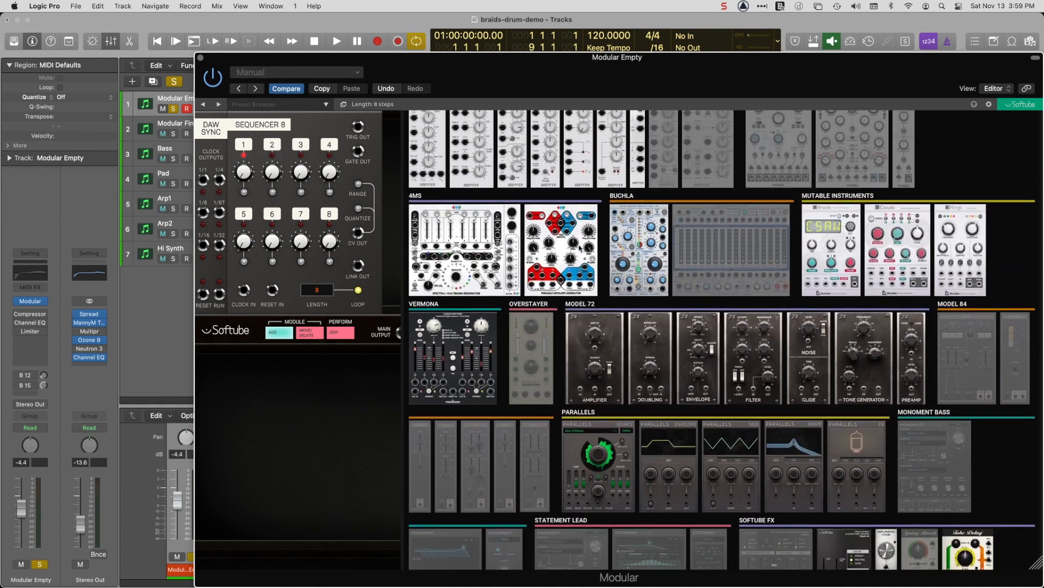
mouse_move(830, 259)
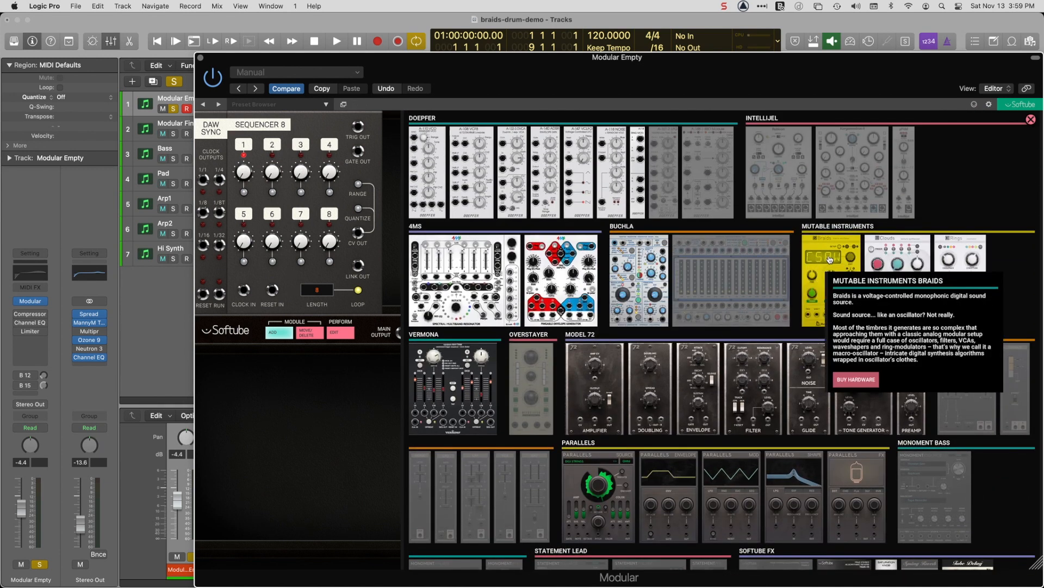
left_click(830, 260)
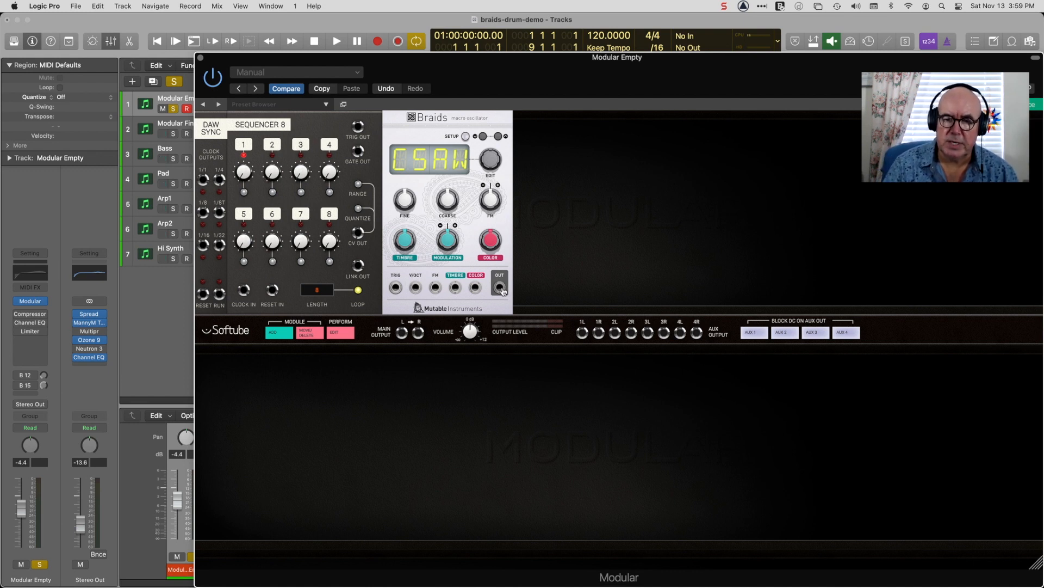
Patch the Braids output to the left main output and turn the main volume down to -INF dB.
left_click_drag(500, 289, 404, 336)
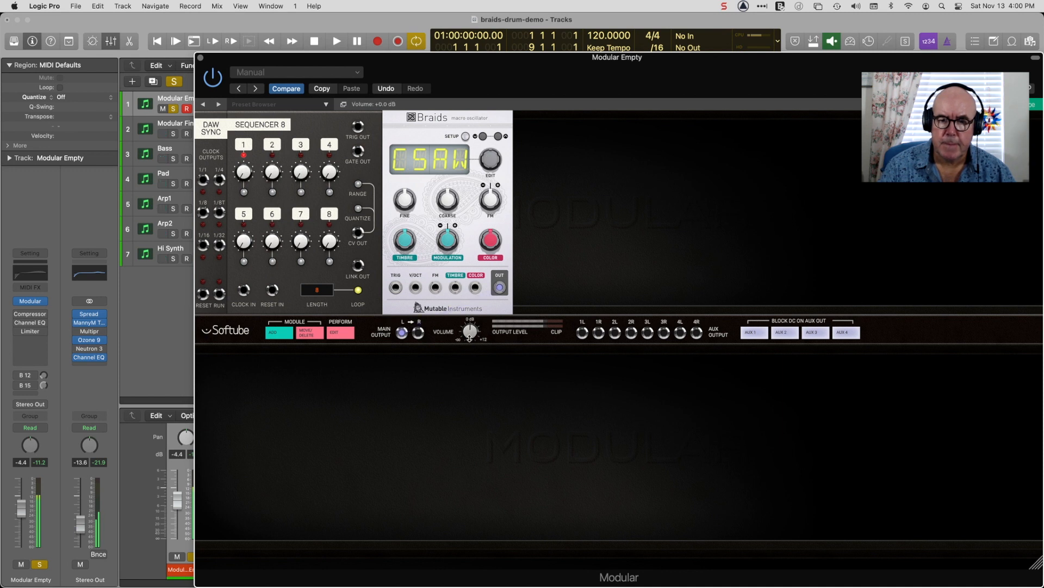
left_click_drag(469, 343, 460, 455)
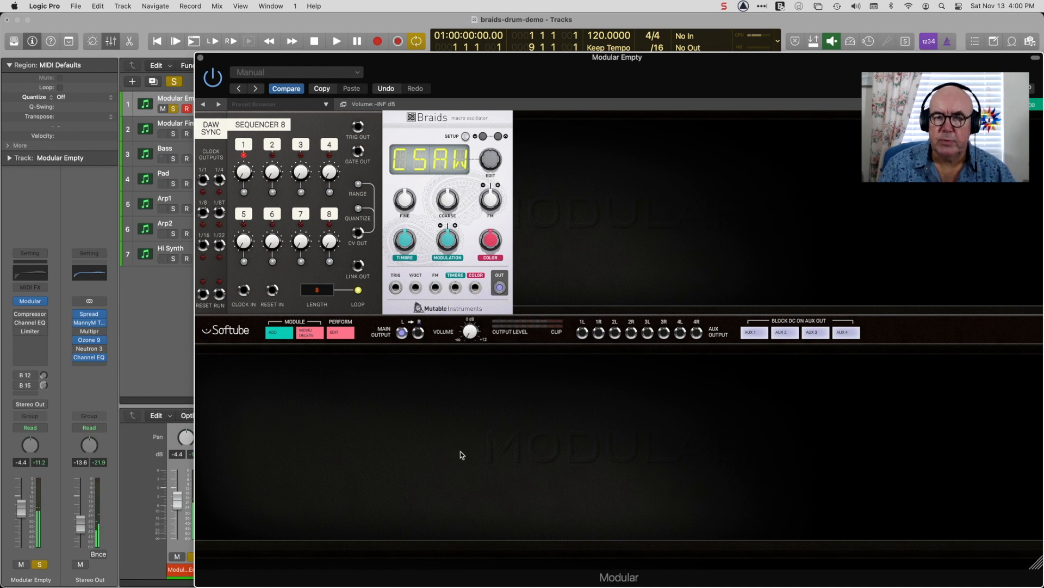
Set the Braids synthesis model to KICK.
left_click_drag(492, 161, 505, 5)
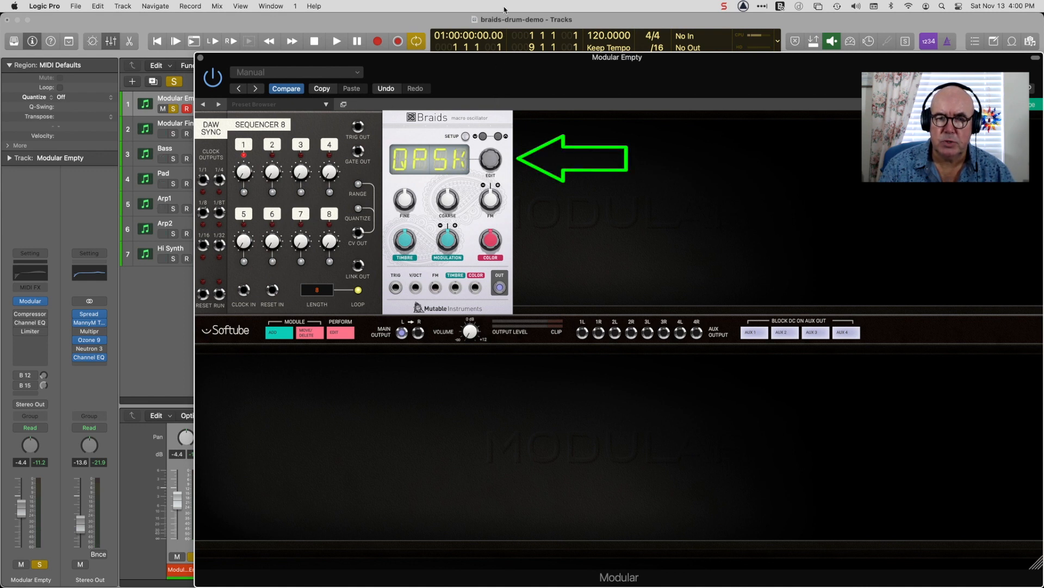
left_click(483, 138)
left_click(483, 138)
left_click(483, 138)
left_click(483, 137)
left_click(483, 138)
left_click(483, 137)
left_click(483, 137)
left_click(483, 138)
left_click(483, 138)
left_click_drag(499, 286, 402, 333)
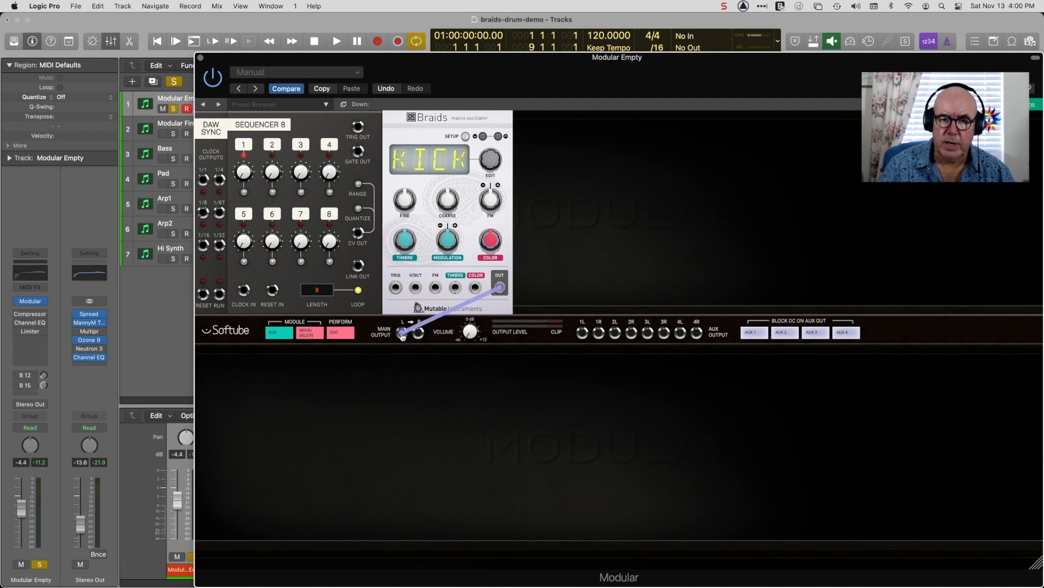
Patch DAW Sync's 1/1 and 1/8 outputs to Sequencer 8's reset and clock inputs, and the sequencer's trigger output to the Braids trigger input.
left_click_drag(505, 61, 506, 90)
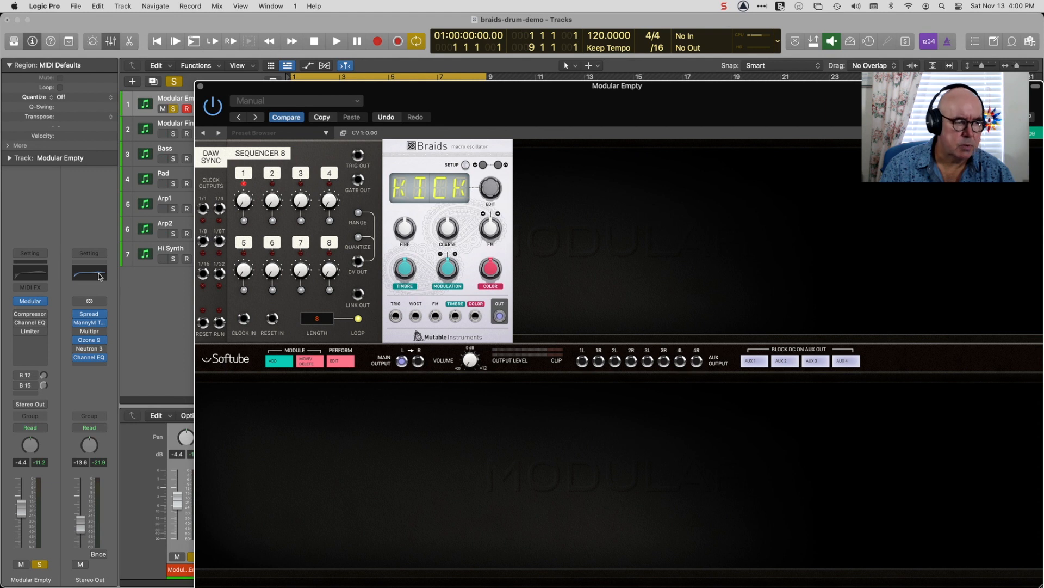
left_click_drag(203, 209, 272, 323)
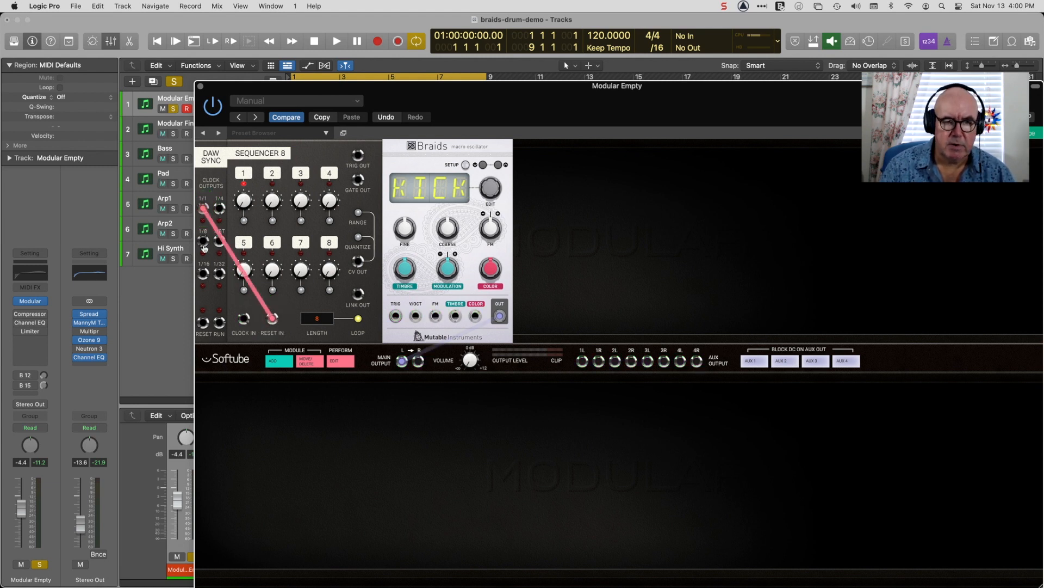
left_click_drag(203, 245, 246, 321)
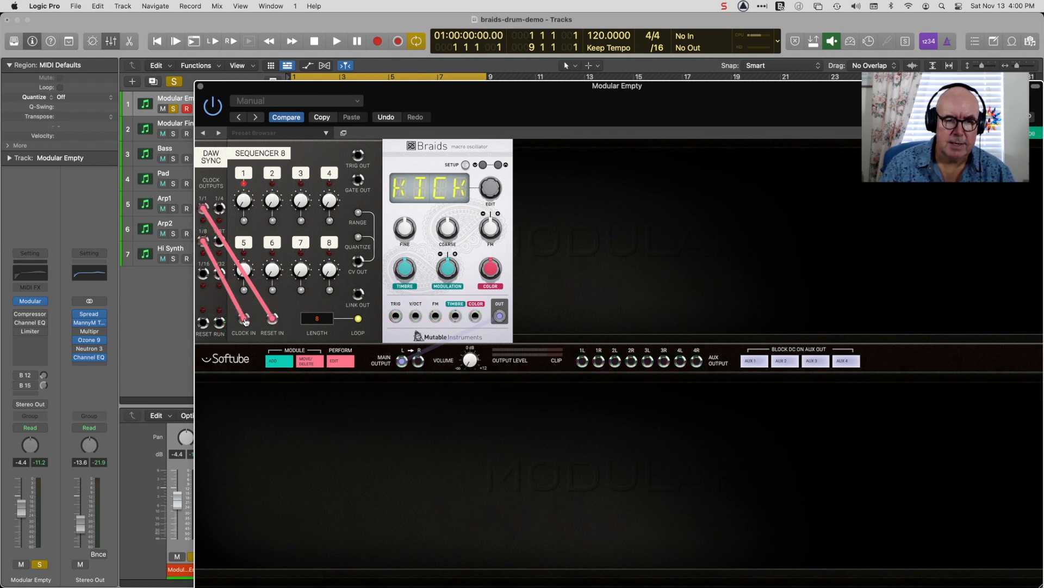
left_click_drag(358, 155, 396, 317)
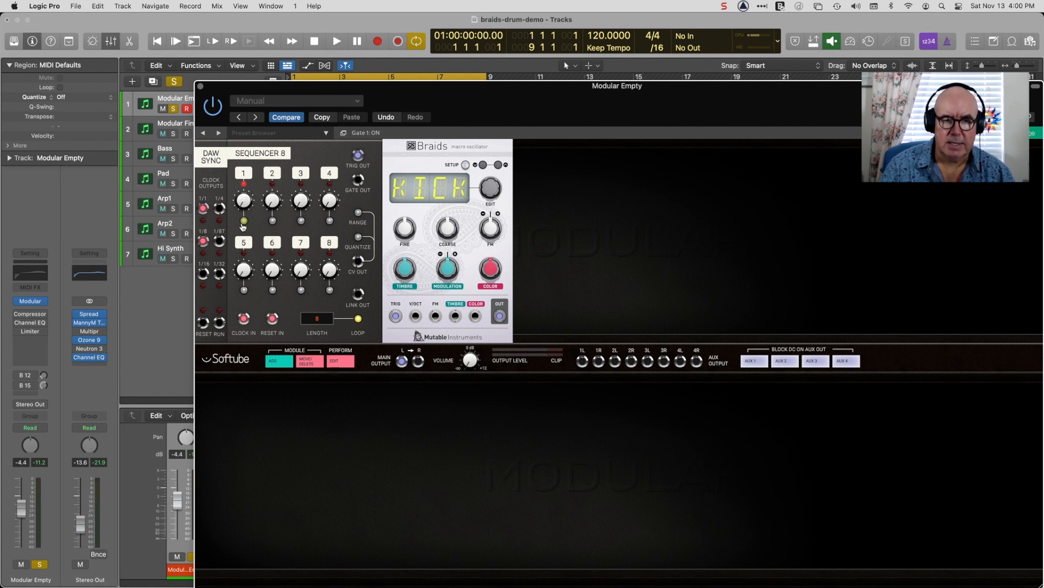
Switch on the gates for steps 1, 4 and 5 of Sequencer 8.
left_click(329, 223)
left_click(245, 290)
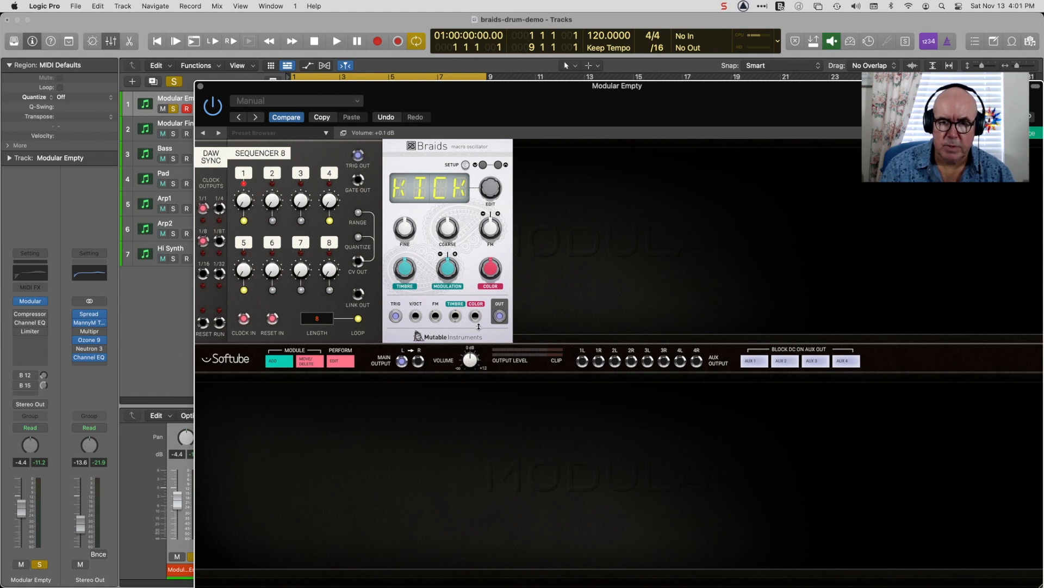
left_click_drag(386, 88, 386, 193)
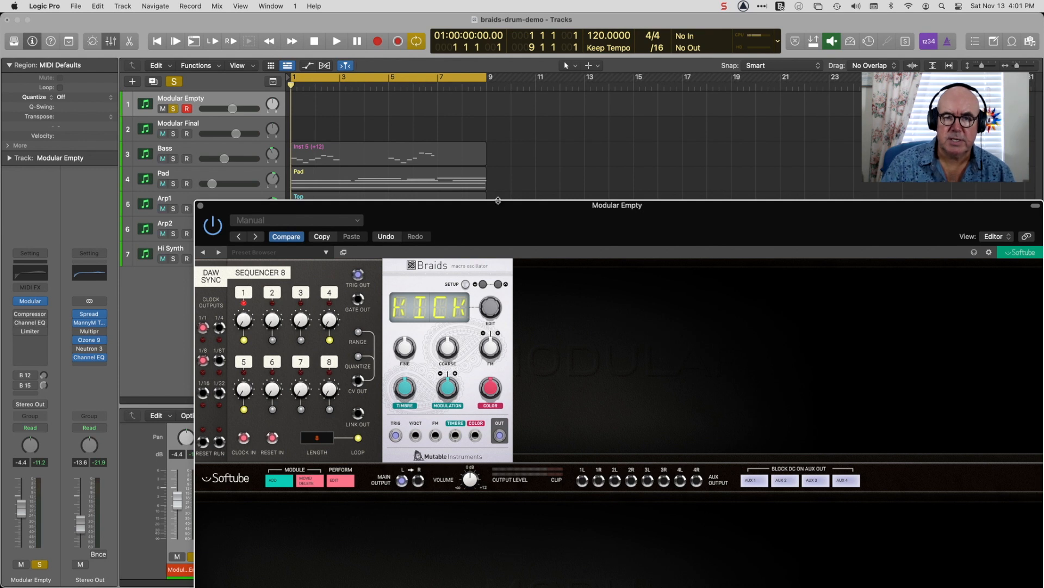
left_click_drag(506, 221, 505, 124)
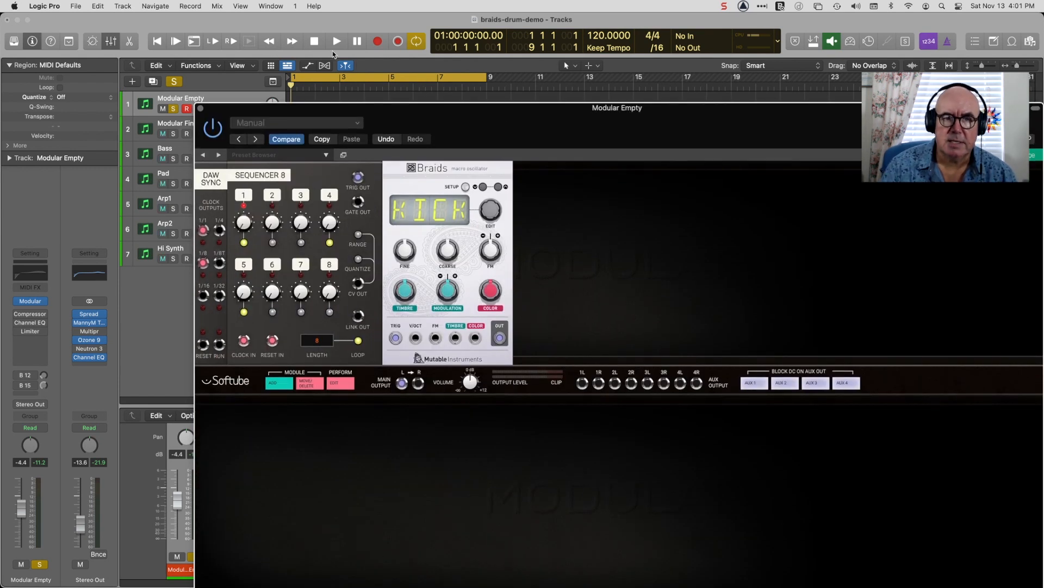
Play the kick pattern while lowering the Braids coarse tuning to 26 %, and stop playback.
left_click(337, 42)
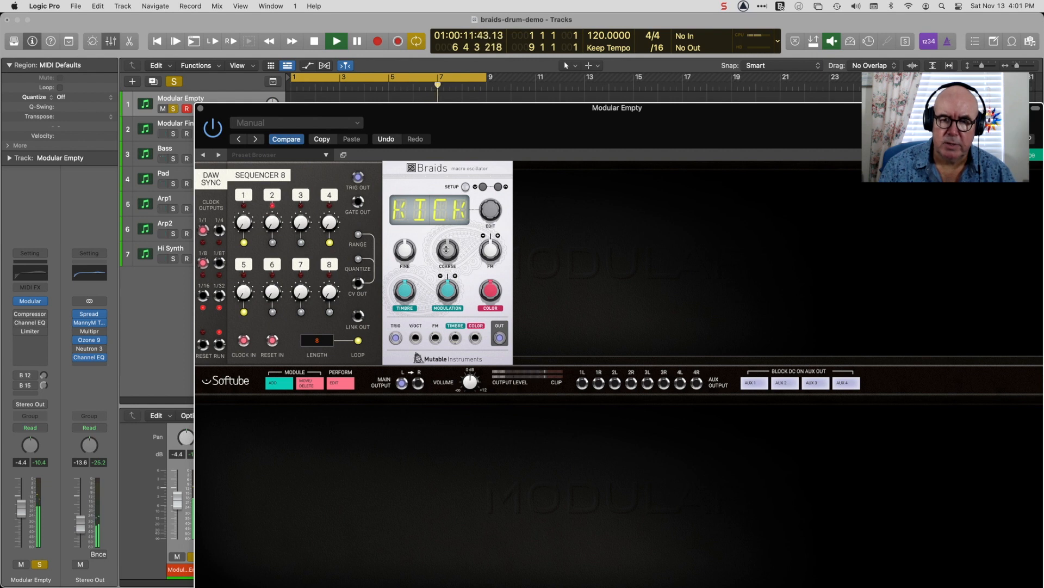
left_click_drag(446, 249, 441, 256)
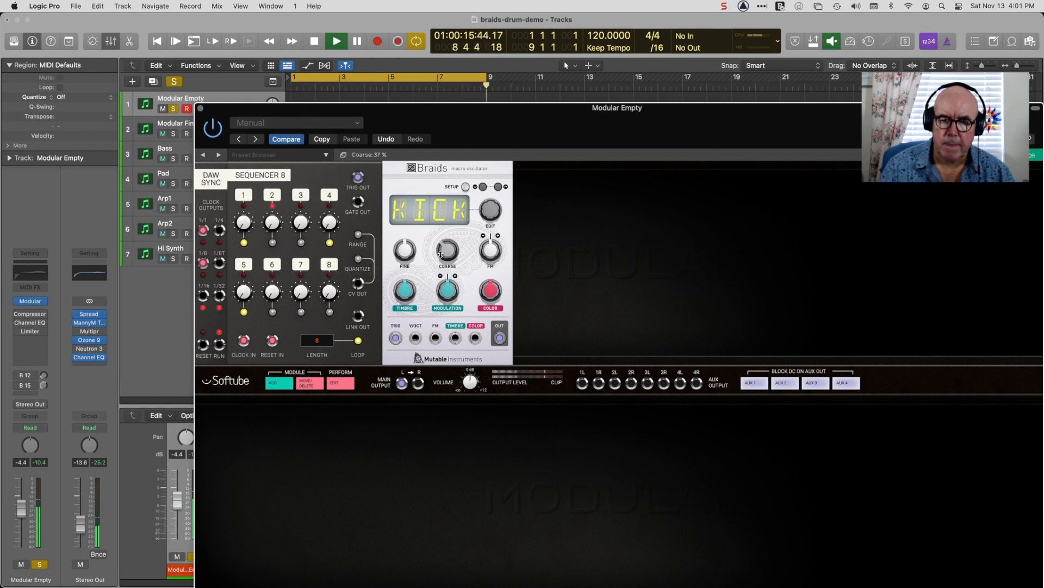
left_click_drag(440, 256, 441, 269)
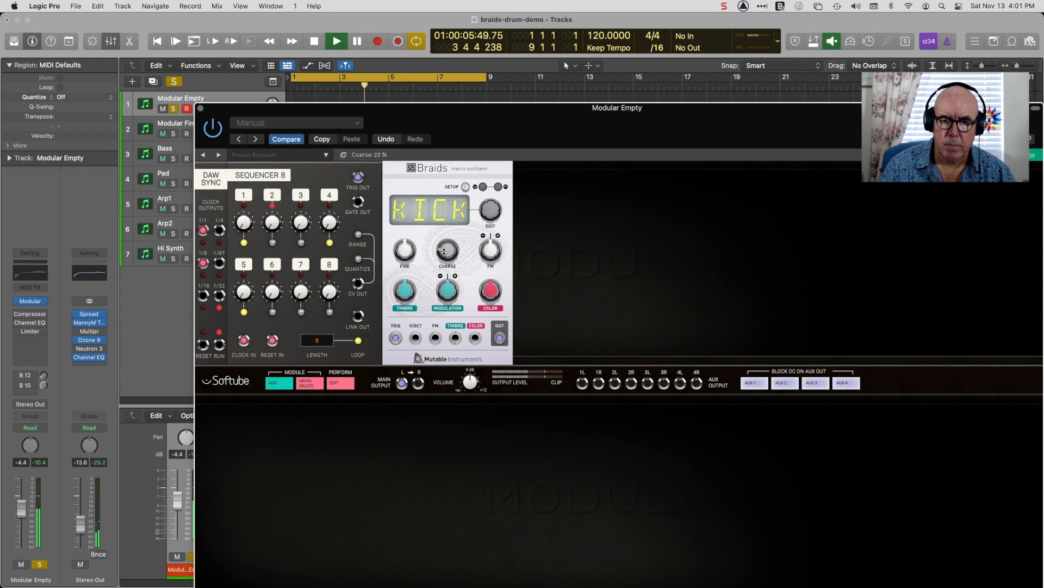
left_click_drag(443, 252, 446, 249)
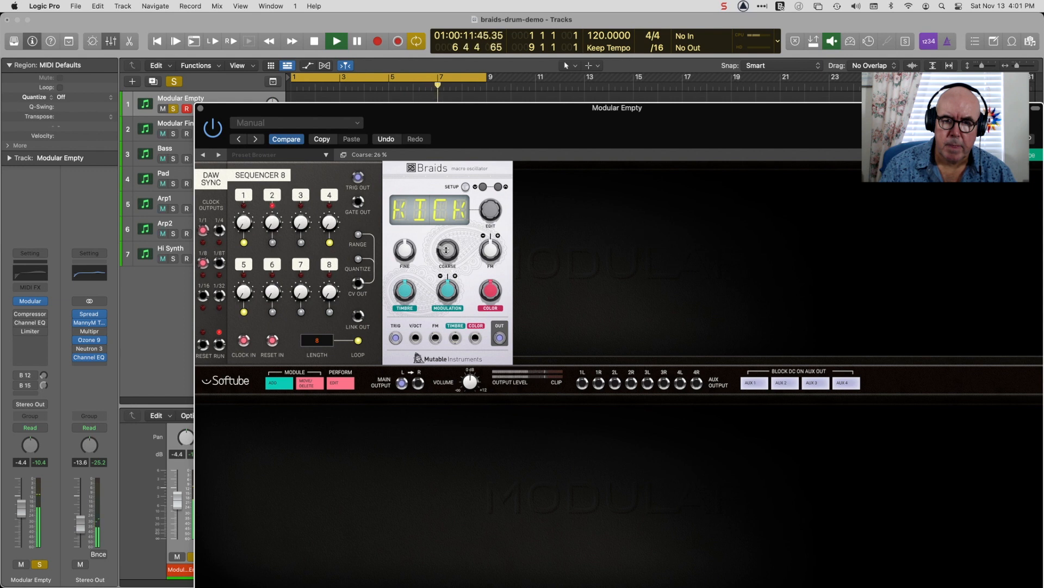
left_click_drag(447, 249, 446, 249)
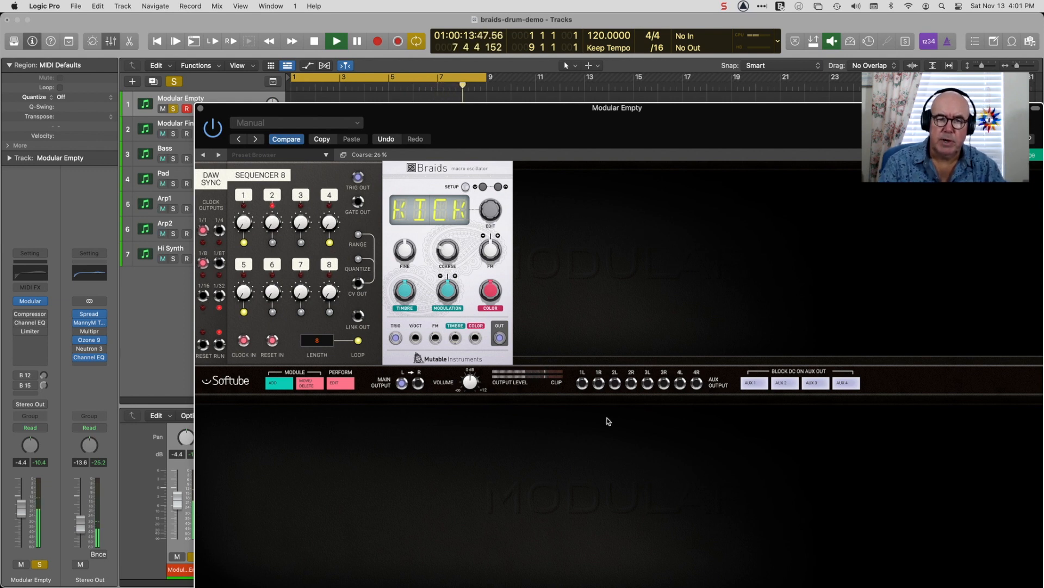
left_click(315, 43)
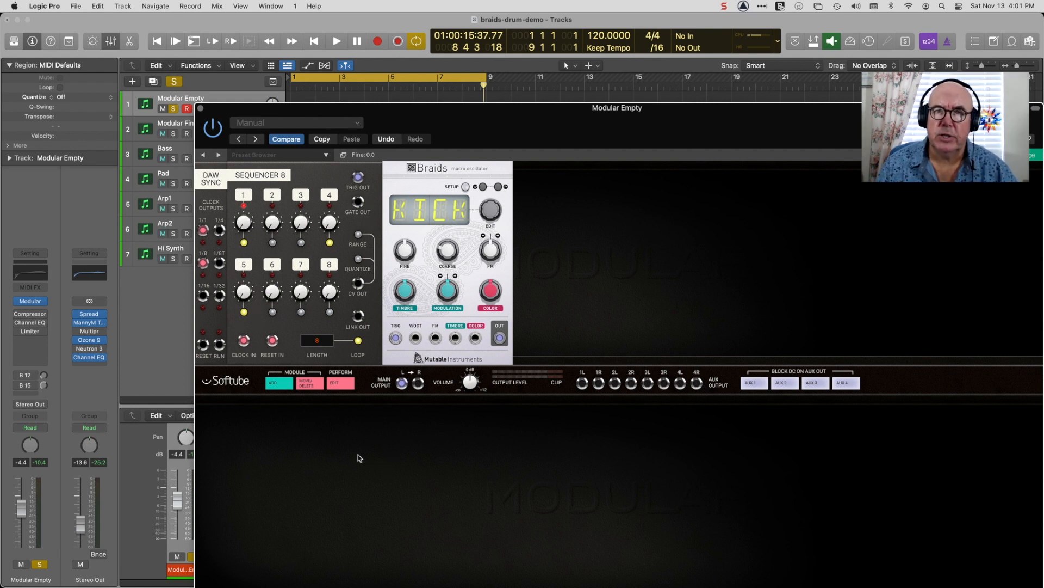
Add the Audio Mix, Sequencer 16 and a second Braids module to the rack.
left_click(273, 383)
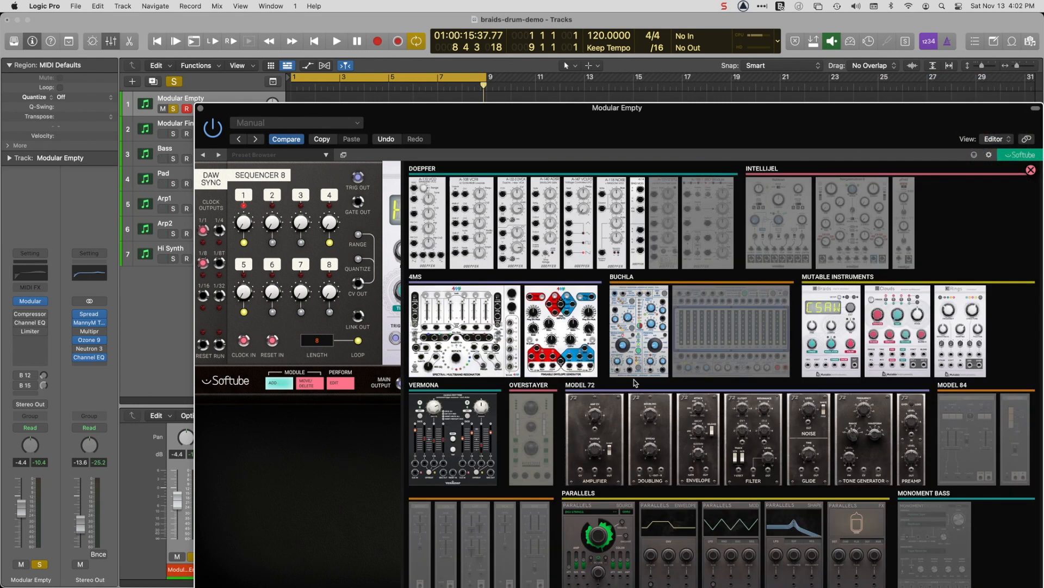
scroll(842, 461, "down", 15)
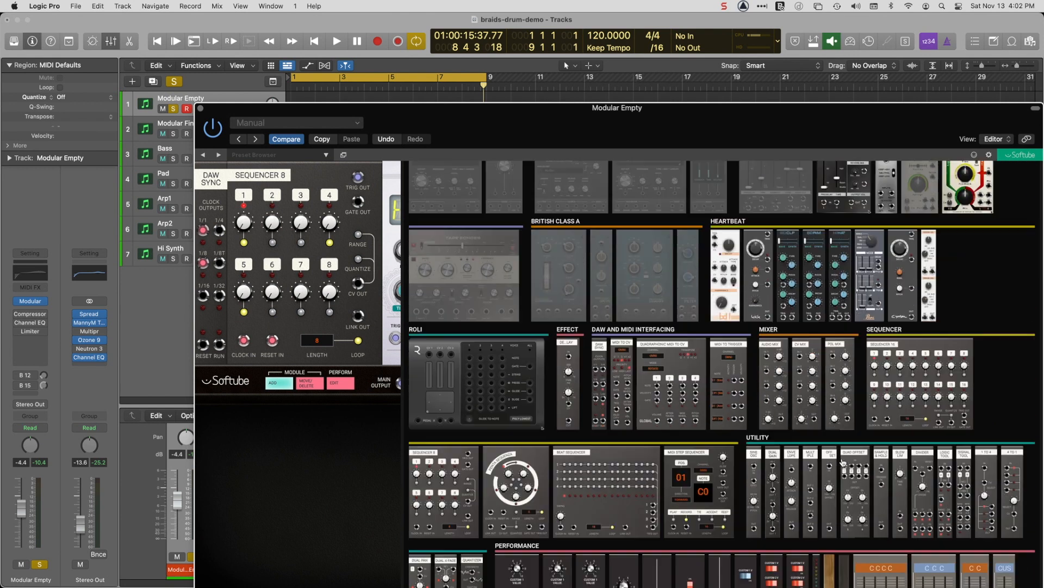
scroll(843, 461, "down", 5)
mouse_move(767, 269)
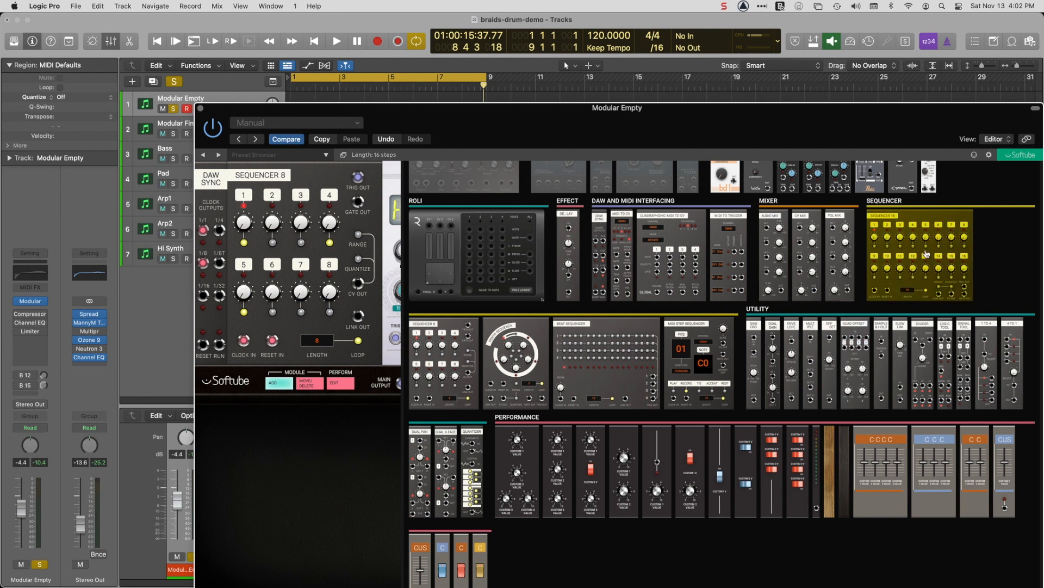
scroll(623, 231, "up", 10)
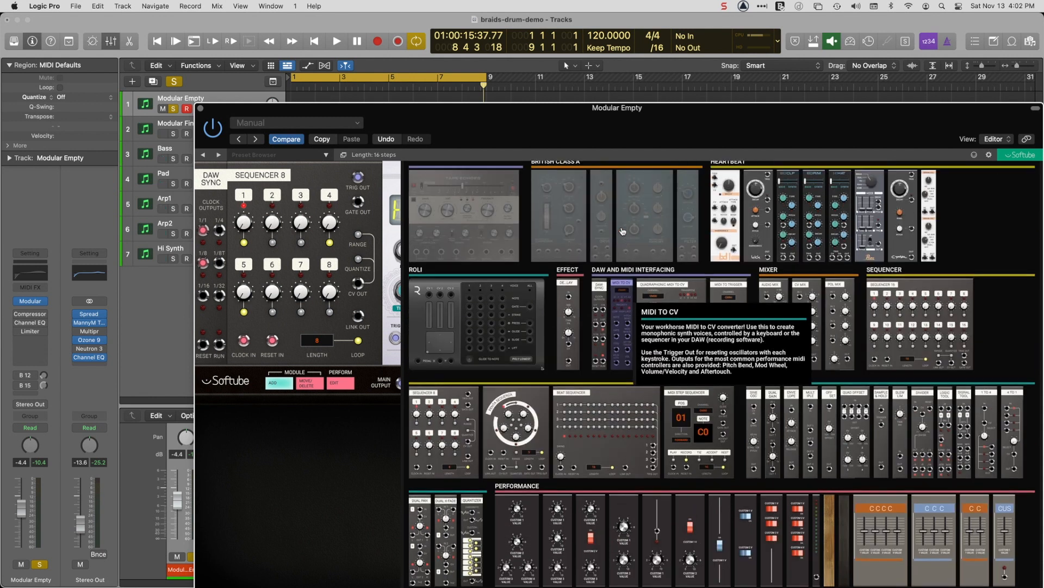
scroll(623, 231, "up", 10)
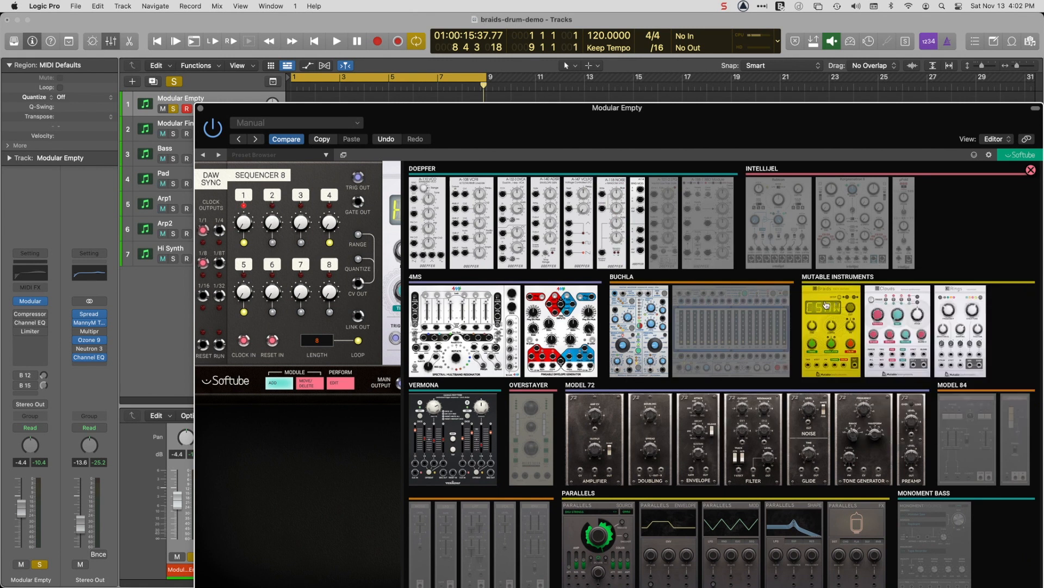
left_click(827, 304)
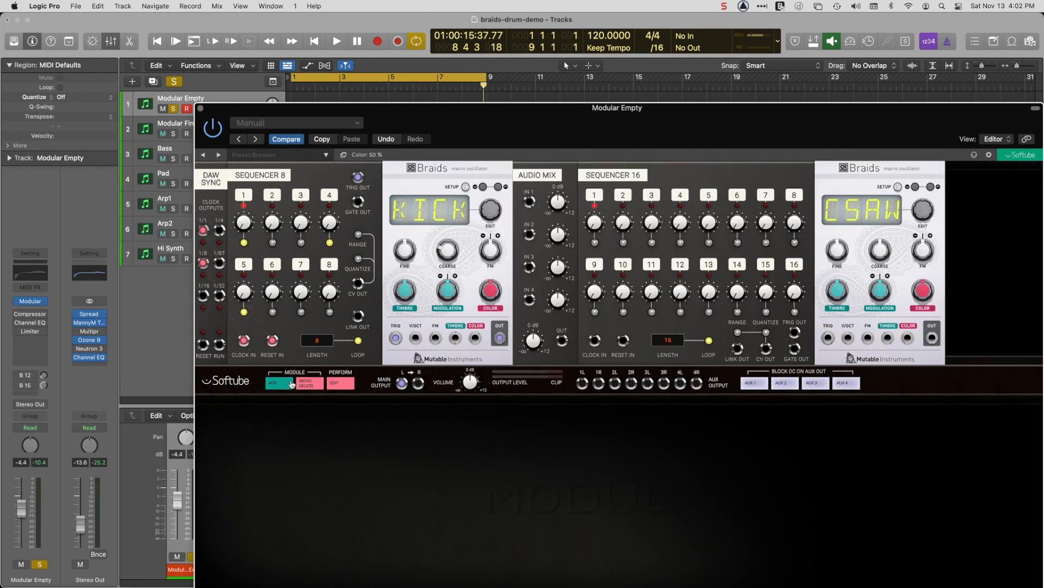
Move the Sequencer 16 and the second Braids module to the rack's lower row, and leave move mode.
left_click(307, 383)
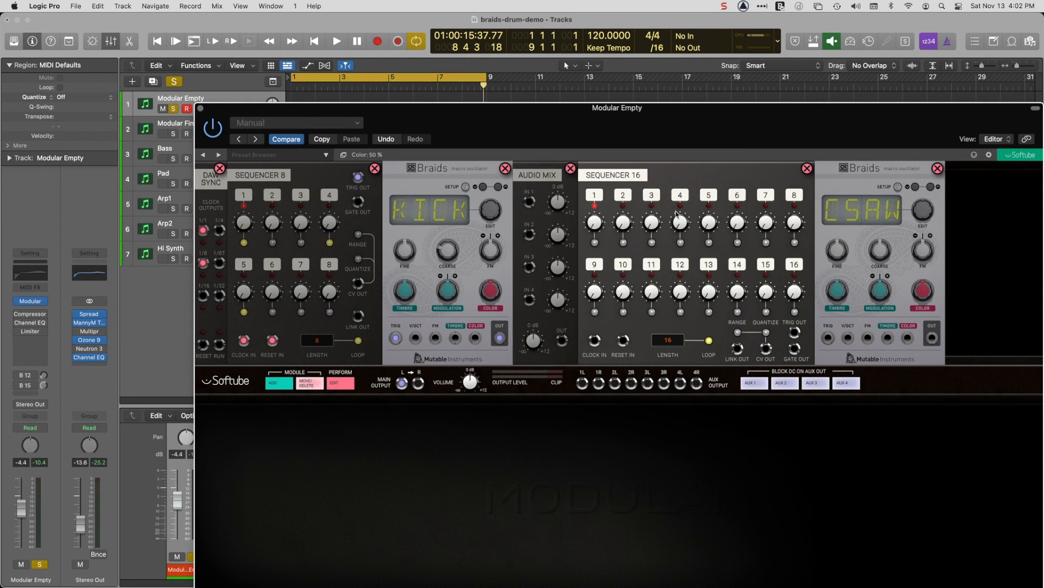
left_click_drag(721, 173, 326, 391)
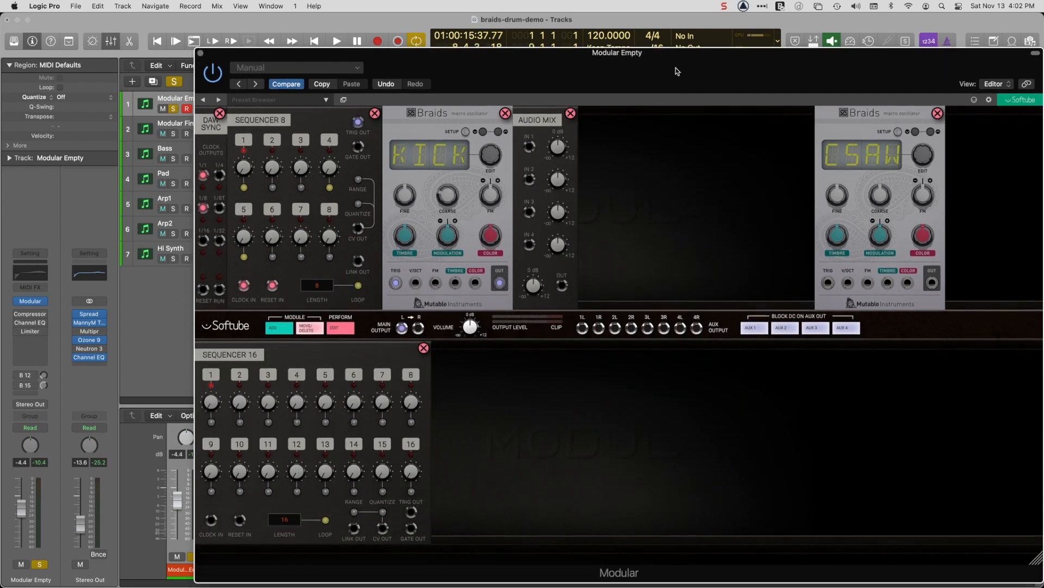
left_click_drag(871, 114, 476, 343)
left_click(310, 326)
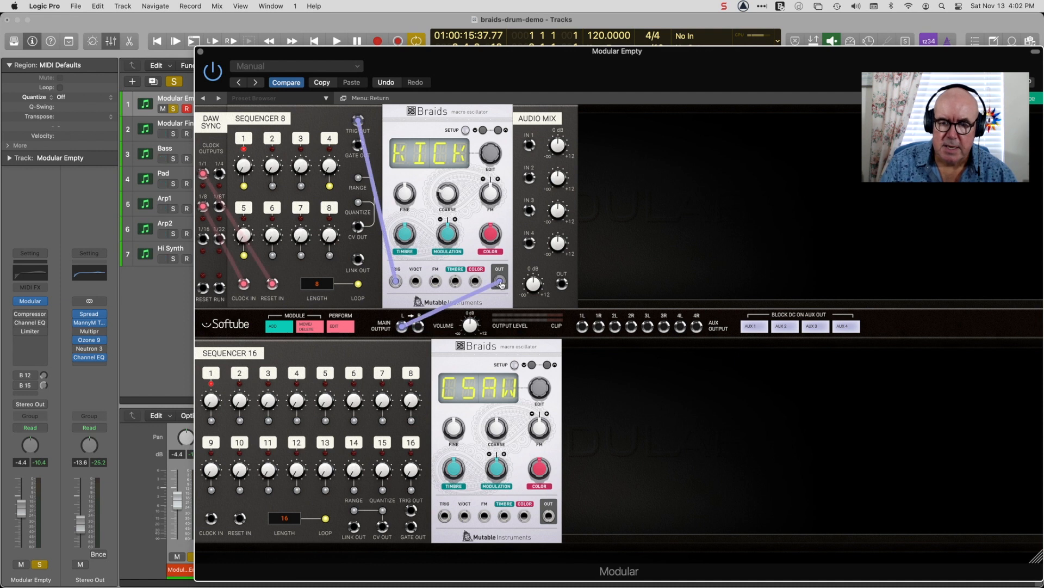
Patch the first Braids output to Audio Mix input 1 and the second Braids output to input 2.
left_click_drag(502, 284, 530, 140)
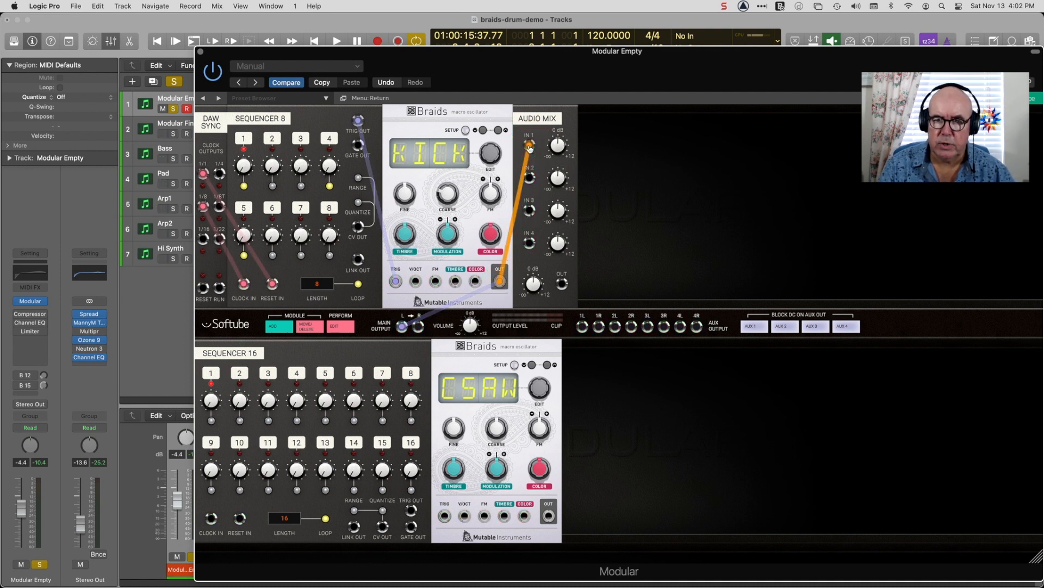
left_click_drag(550, 516, 530, 178)
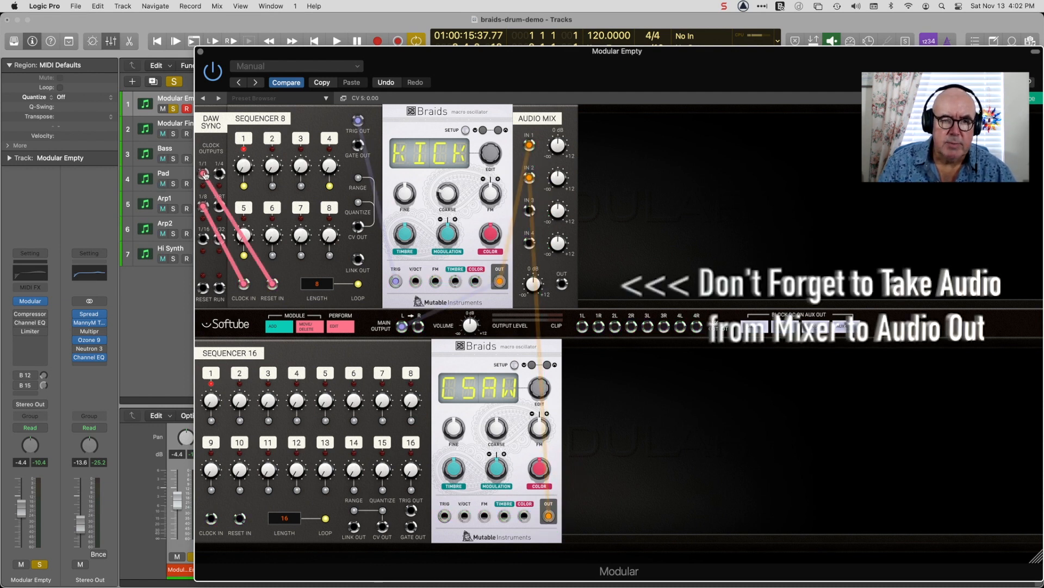
Patch DAW Sync's 1/1 and 1/16 outputs to Sequencer 16's reset and clock, and its trigger and CV outputs to the second Braids's trigger and FM inputs.
left_click_drag(205, 179, 240, 511)
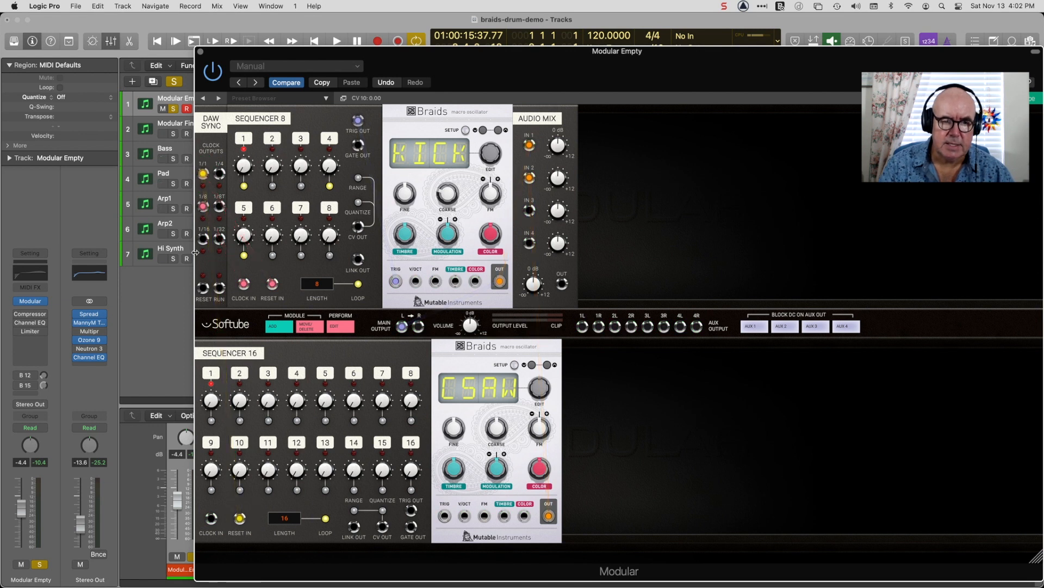
left_click_drag(203, 239, 212, 522)
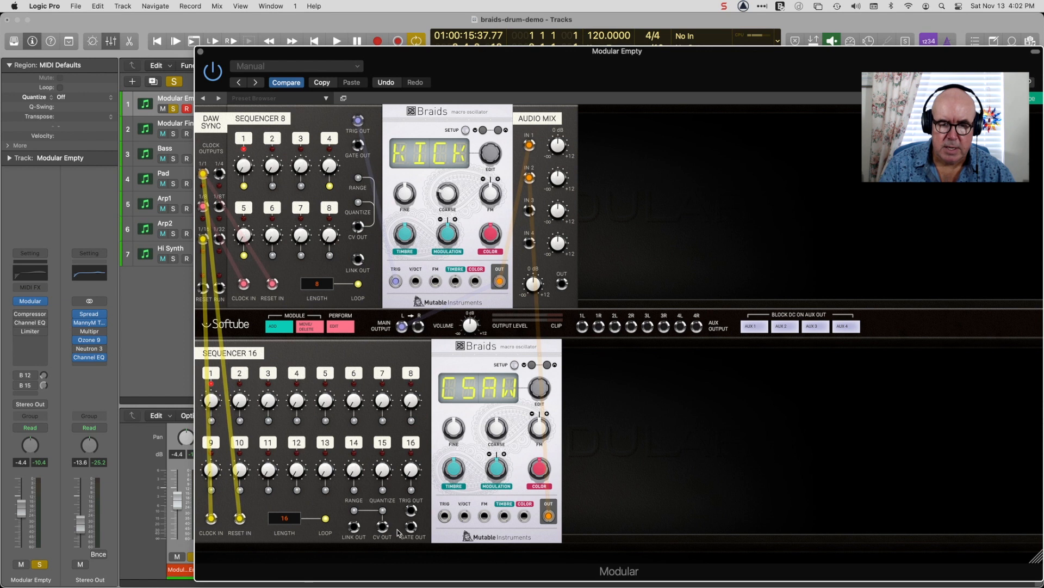
left_click_drag(413, 510, 446, 520)
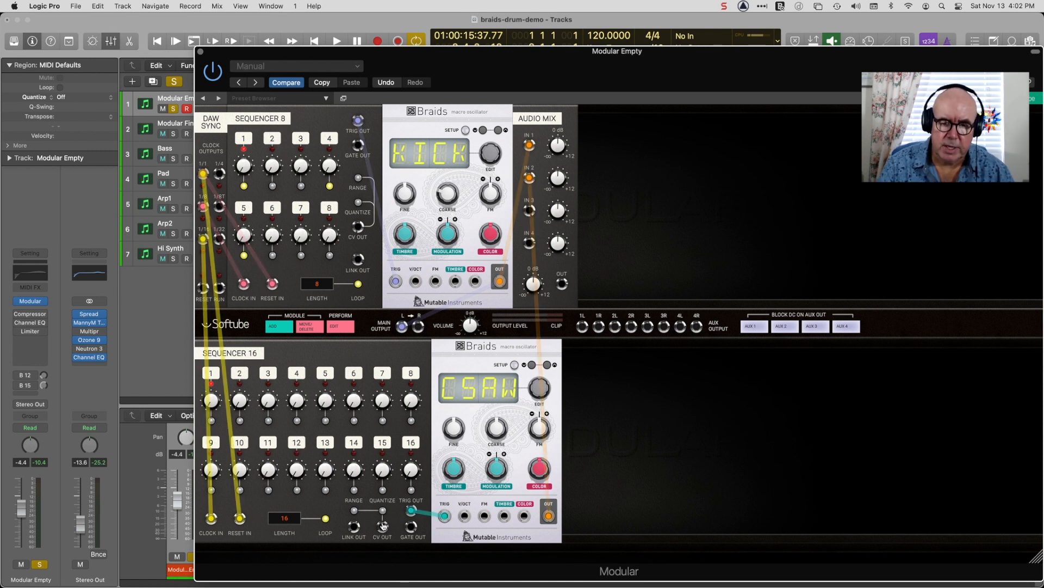
left_click_drag(382, 532, 485, 517)
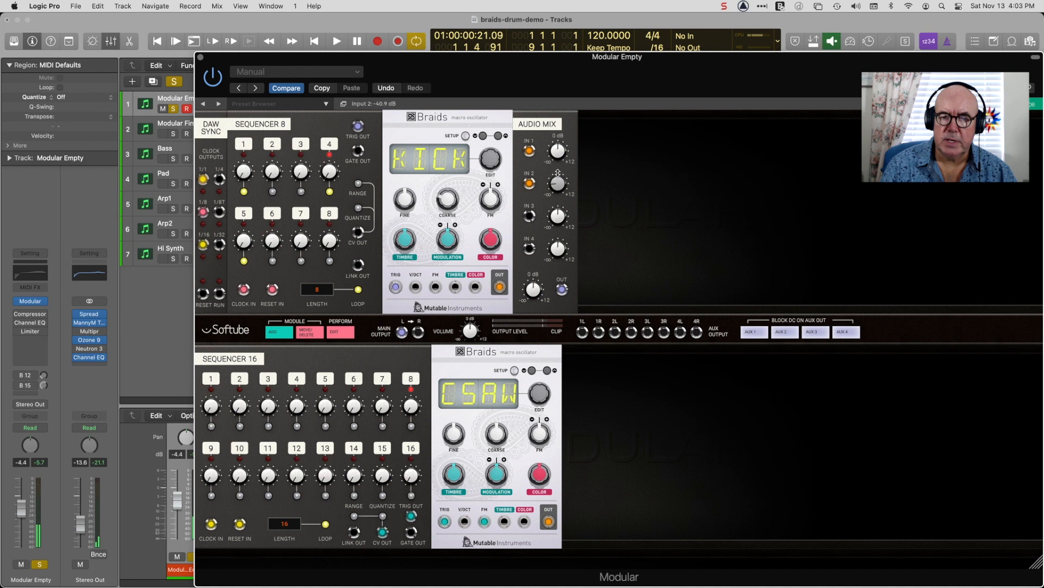
Adjust the Audio Mix input levels and switch the second Braids to the KICK model.
left_click_drag(558, 173, 563, 158)
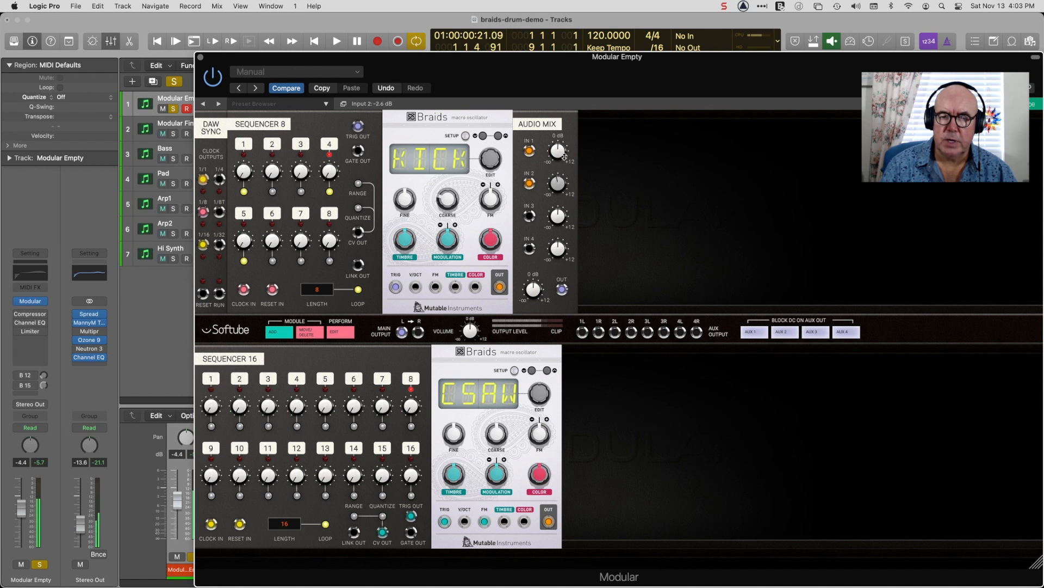
left_click_drag(564, 163, 562, 245)
left_click_drag(531, 393, 585, 204)
left_click(547, 372)
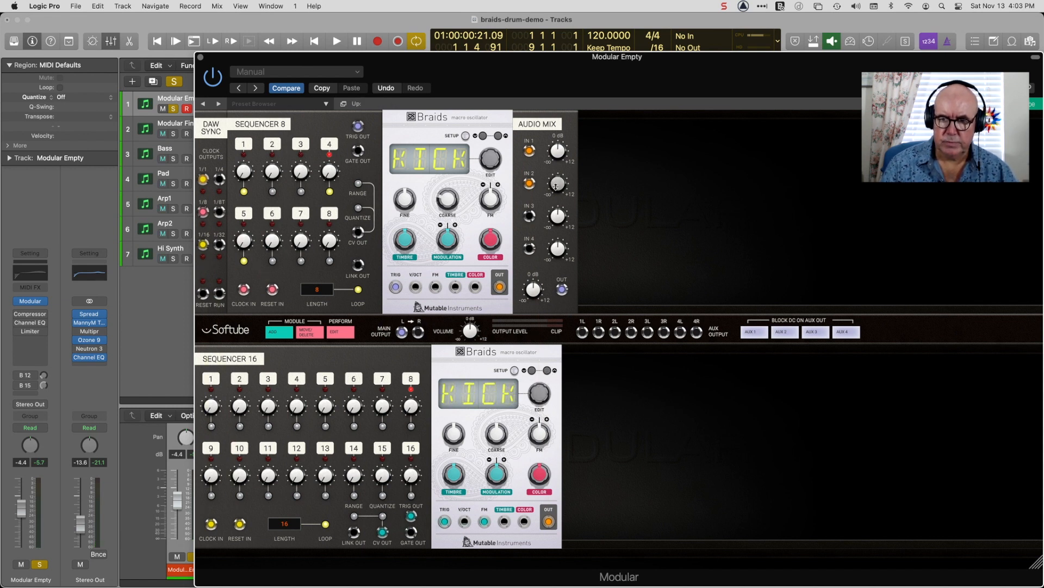
left_click_drag(561, 151, 556, 150)
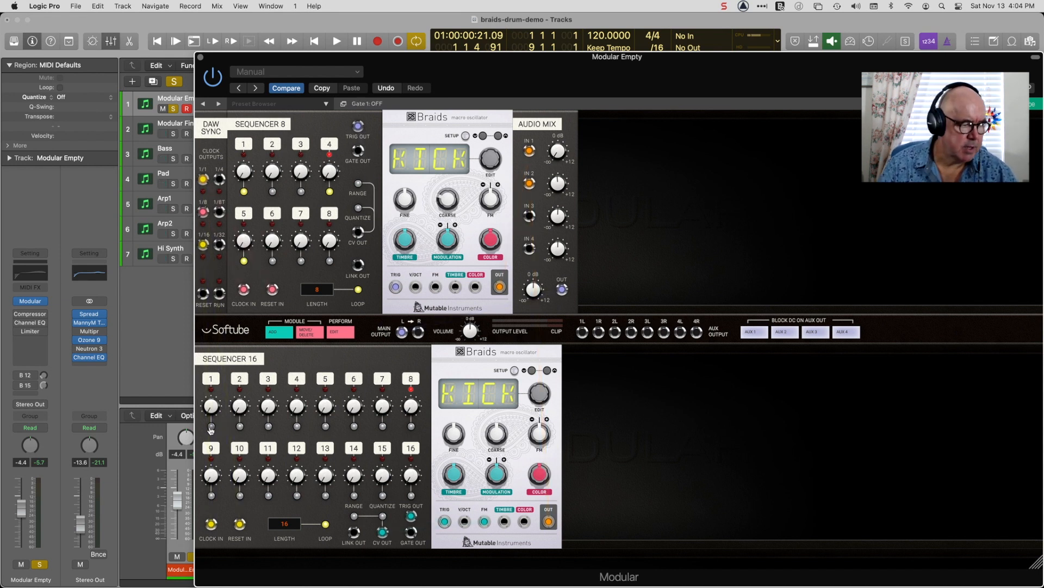
Switch on the gates for steps 1, 5, 7, 9, 13 and 16 of Sequencer 16.
left_click(326, 426)
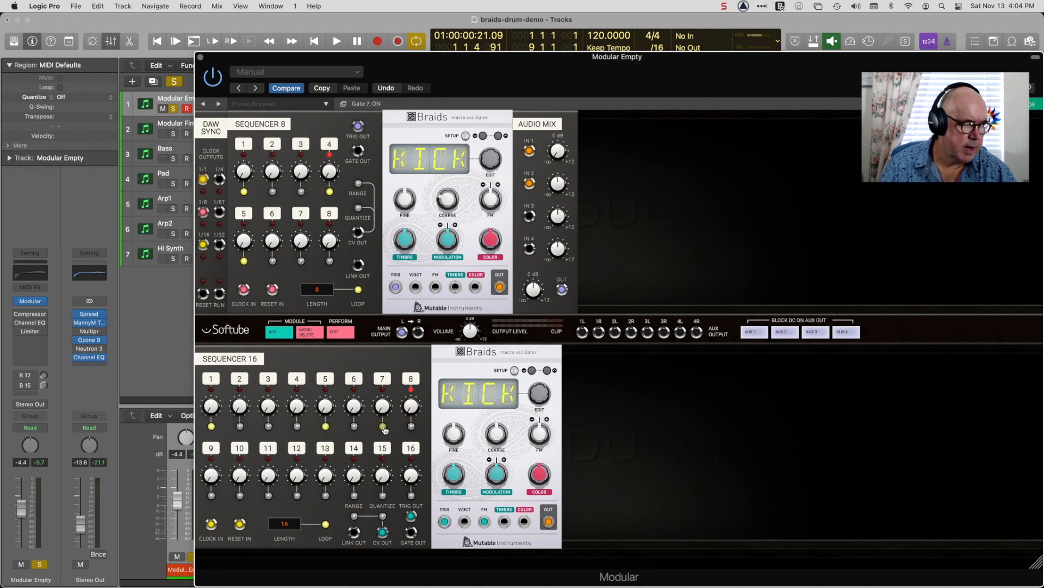
left_click(212, 496)
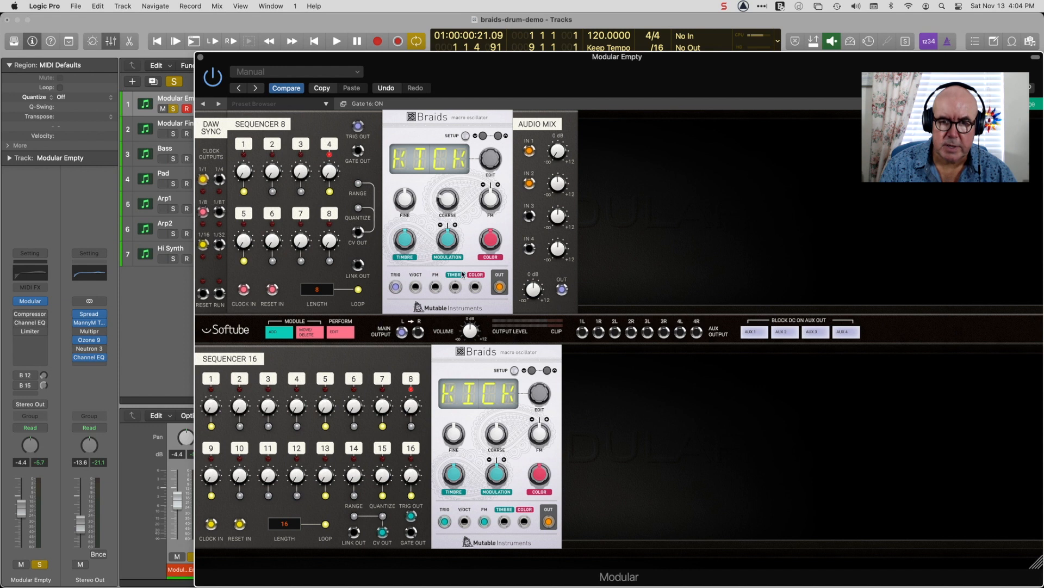
Play the pattern while lowering the second Braids's coarse tuning to 21 % and raising the level of Audio Mix input 2.
left_click(336, 43)
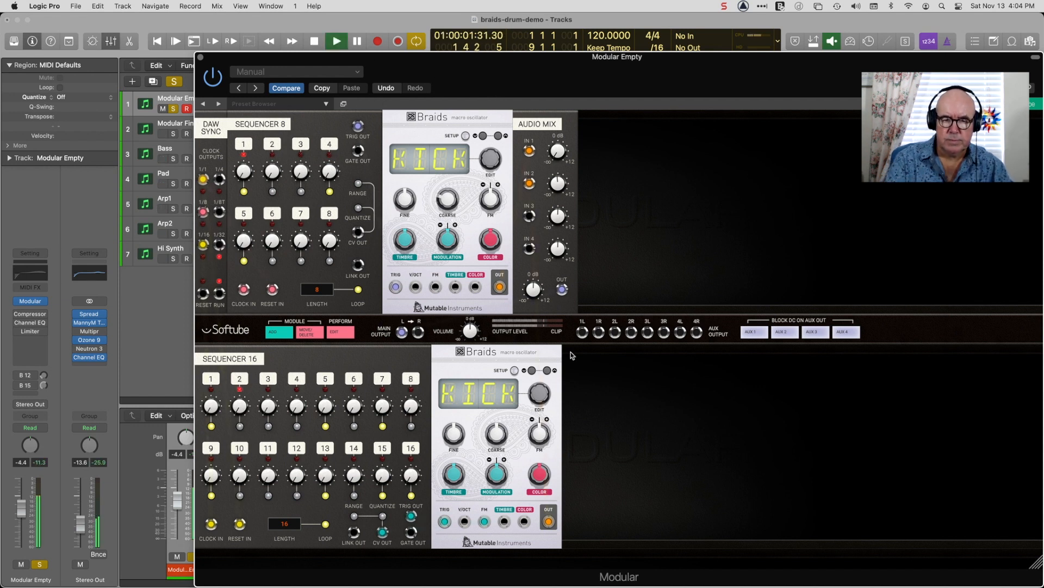
left_click_drag(485, 434, 486, 449)
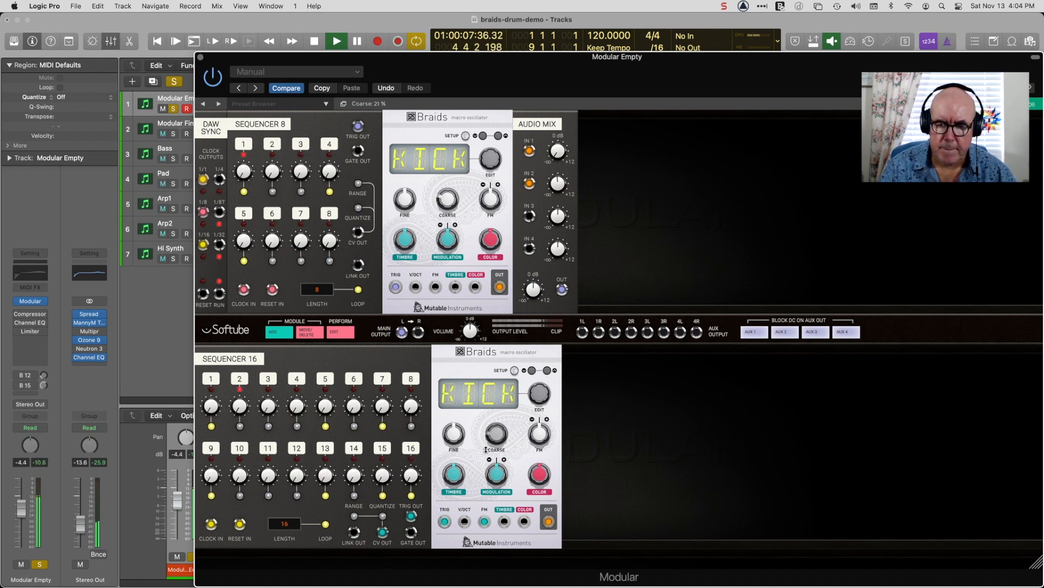
left_click_drag(553, 188, 557, 180)
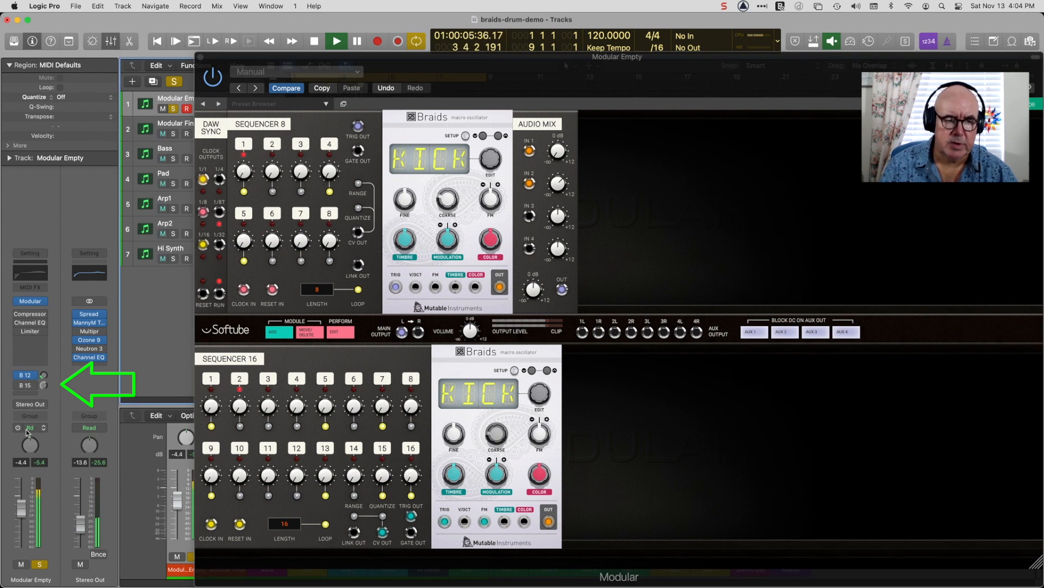
Enable the B 12 and B 15 sends on the Modular Empty channel and stop playback.
left_click(17, 386)
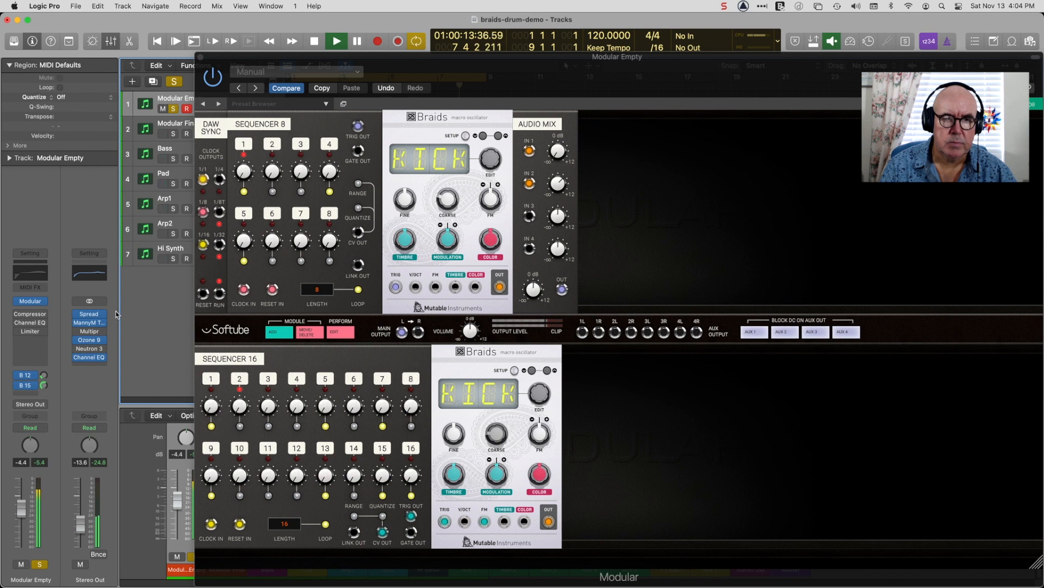
left_click(315, 42)
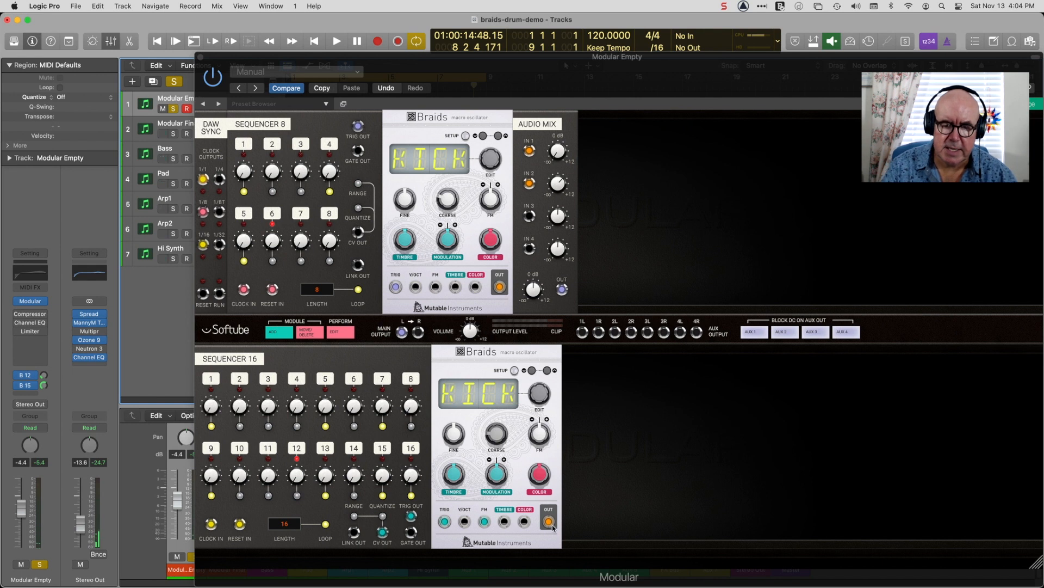
left_click(643, 515)
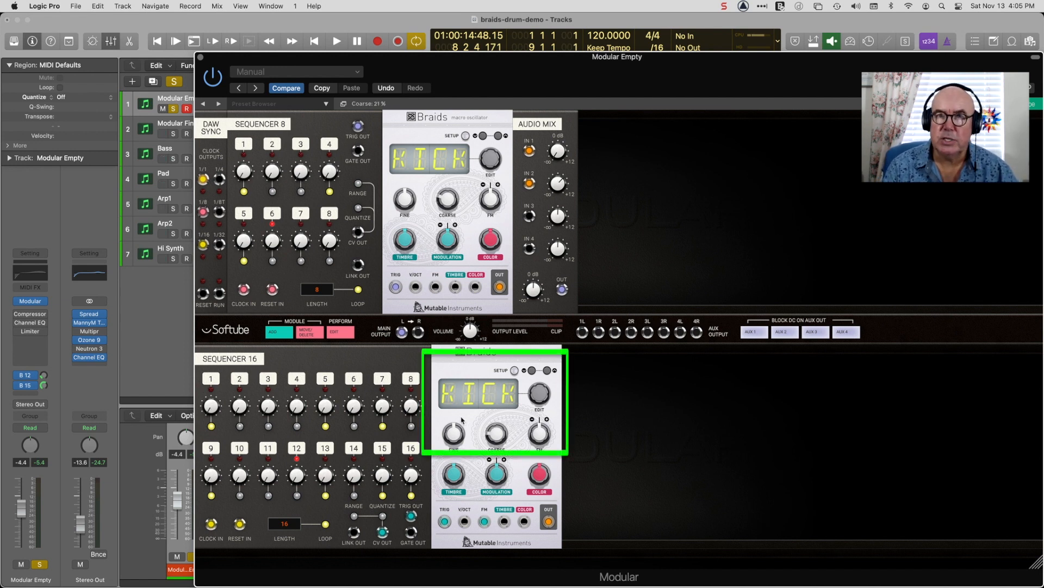
Switch on the META option in the second Braids's setup menu and return to its model display.
left_click(514, 371)
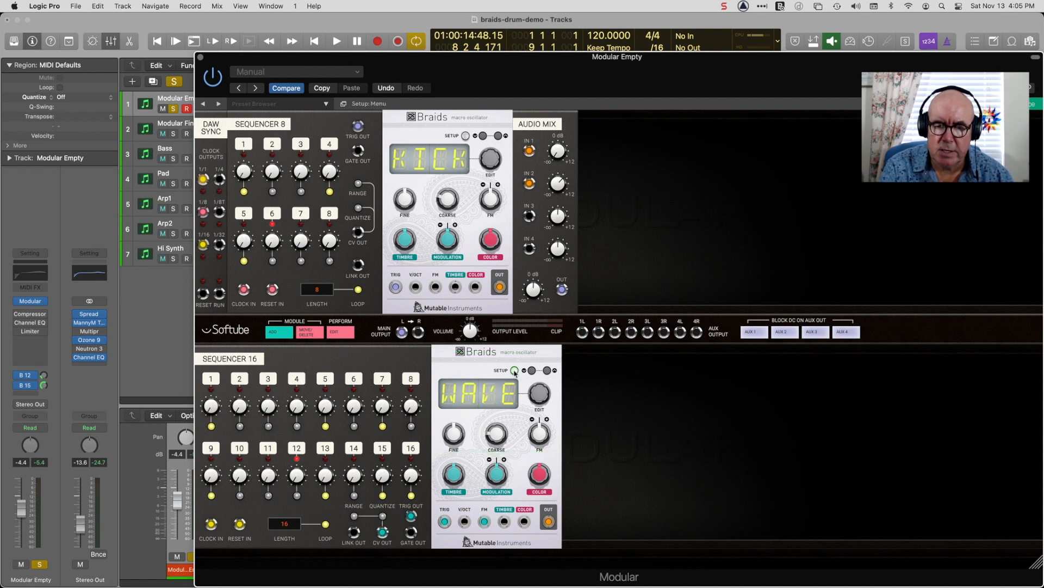
left_click(548, 371)
left_click(514, 372)
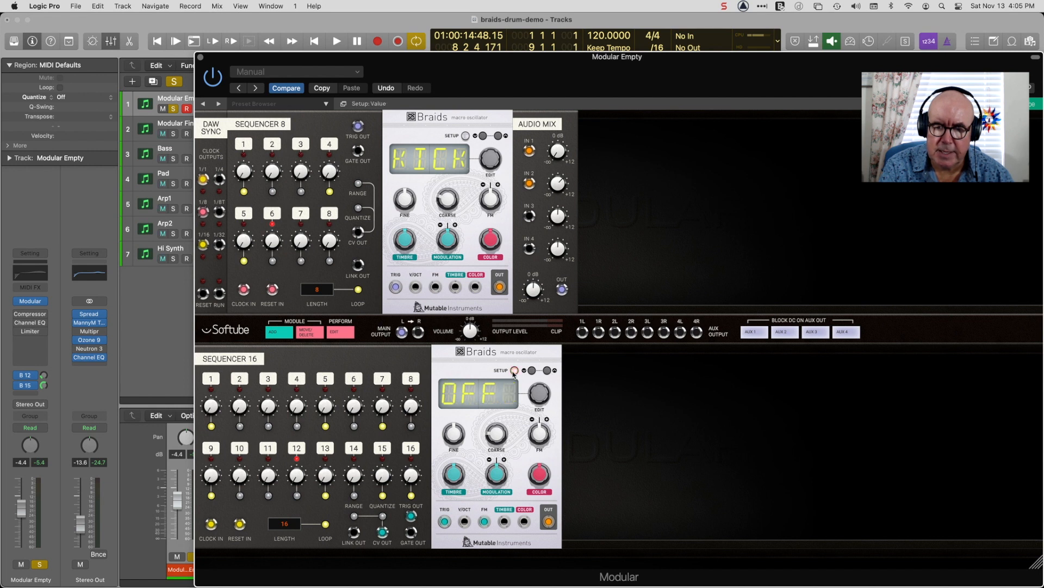
left_click(548, 375)
left_click(515, 372)
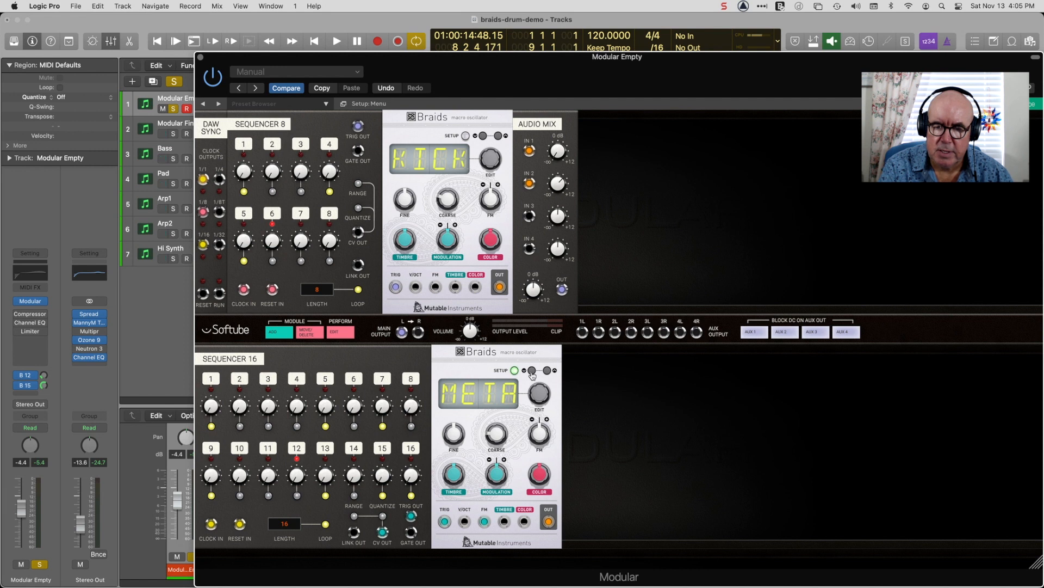
left_click(532, 372)
left_click(514, 371)
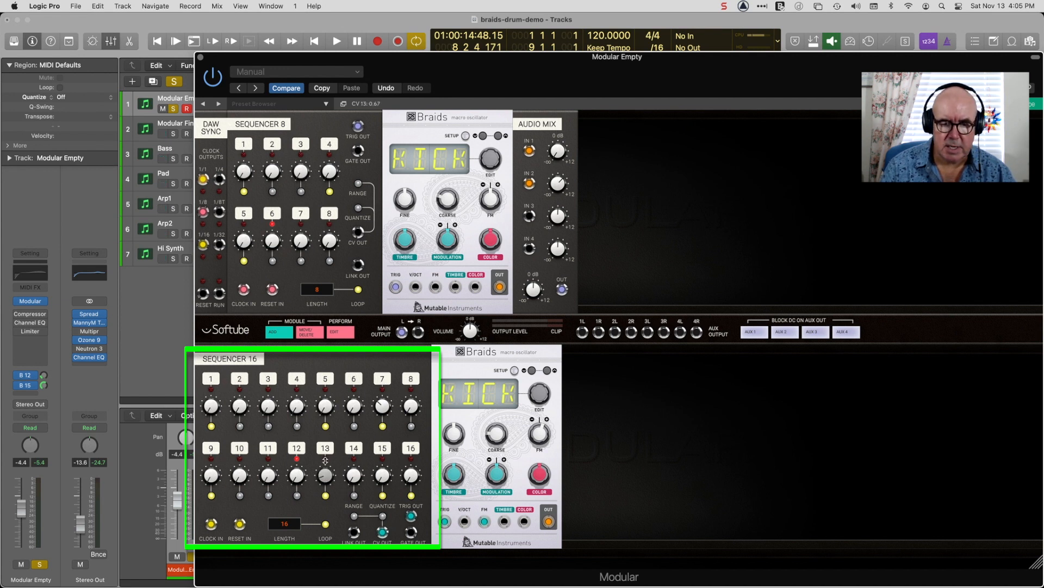
Play the combined two-sequencer pattern to hear the modulated second voice, and stop playback.
key("space")
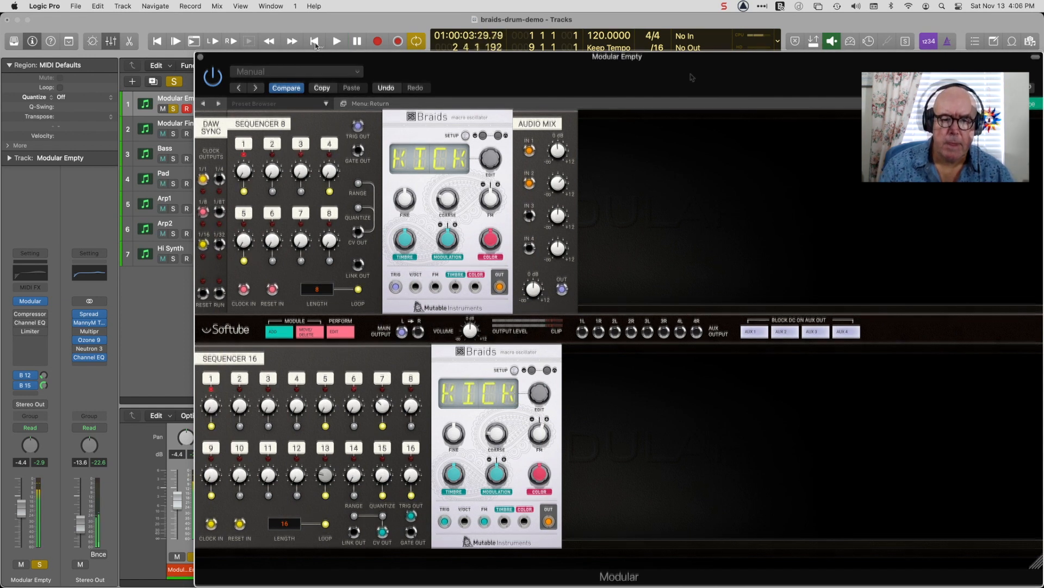
key("space")
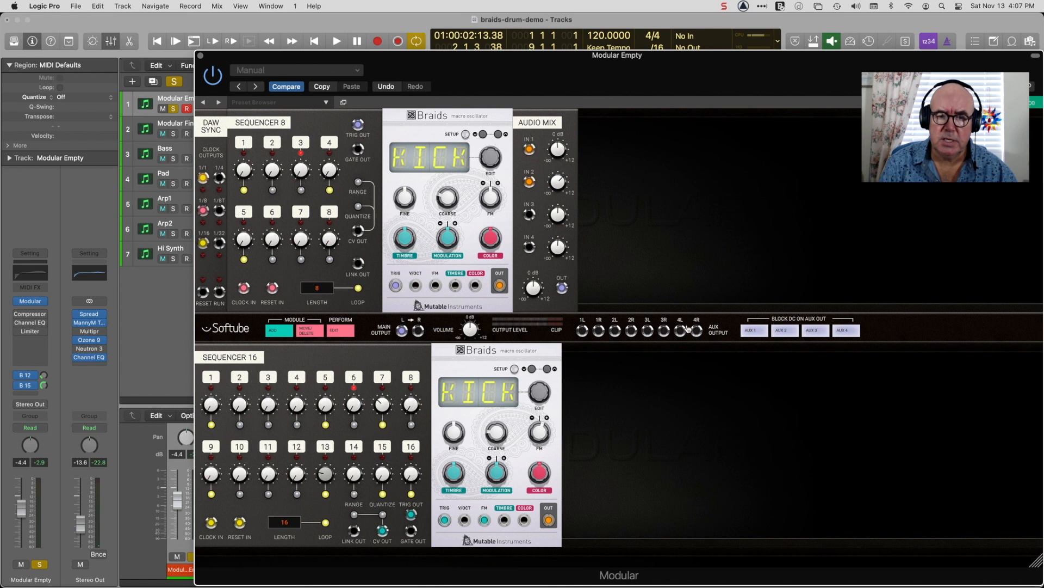
Add the Doepfer A-118 Noise, Sample & Hold and Quantizer modules to the rack's upper row.
left_click(751, 346)
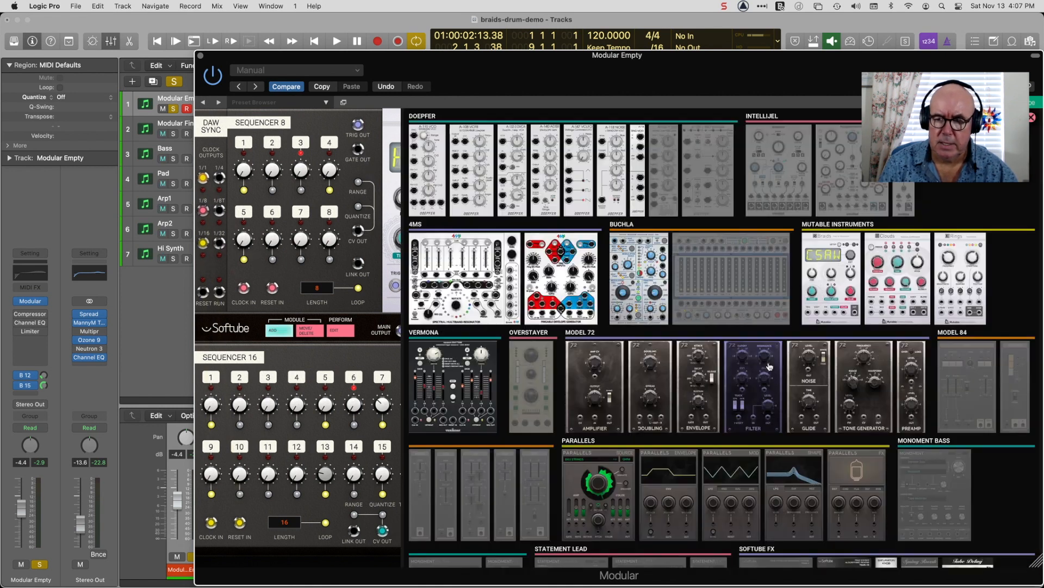
scroll(863, 349, "down", 5)
scroll(862, 349, "down", 14)
scroll(862, 349, "up", 18)
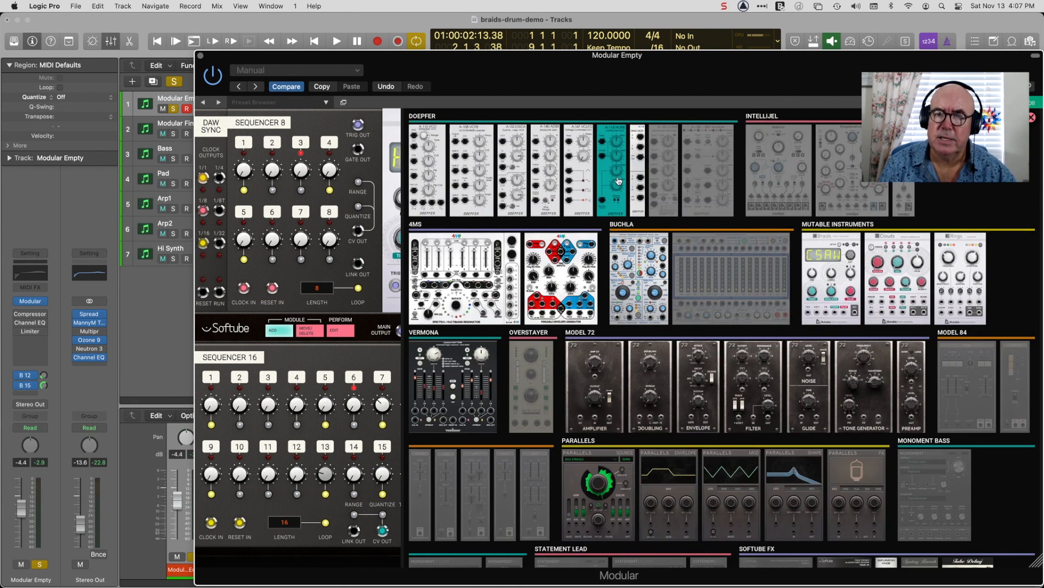
scroll(930, 467, "down", 16)
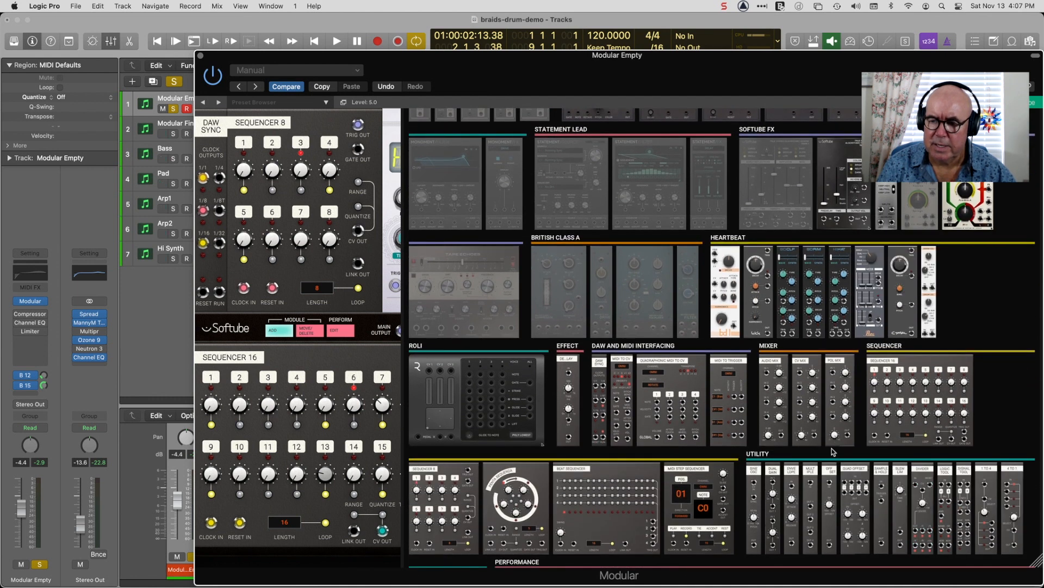
scroll(876, 450, "down", 4)
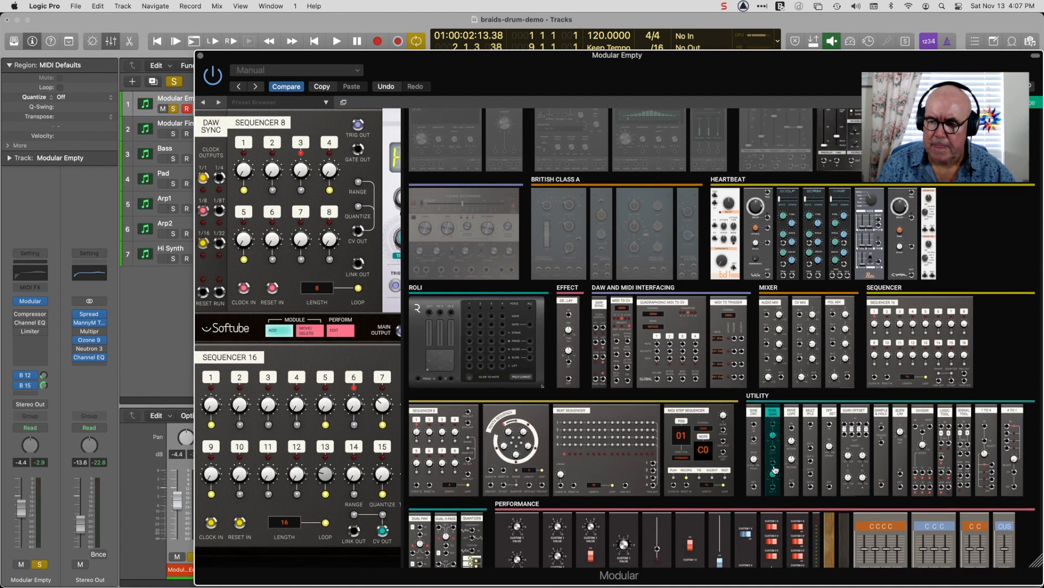
mouse_move(884, 450)
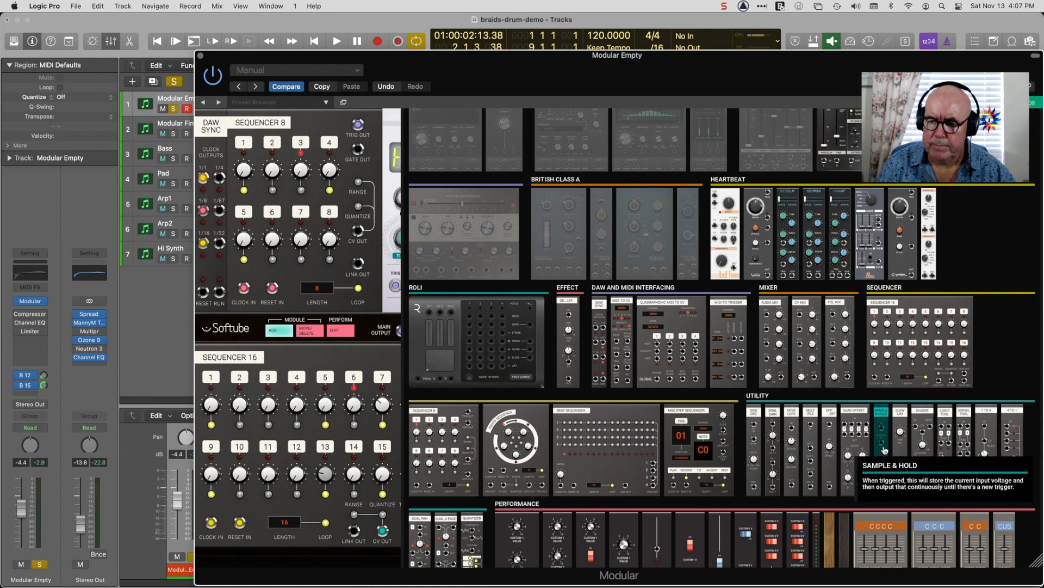
scroll(884, 450, "down", 5)
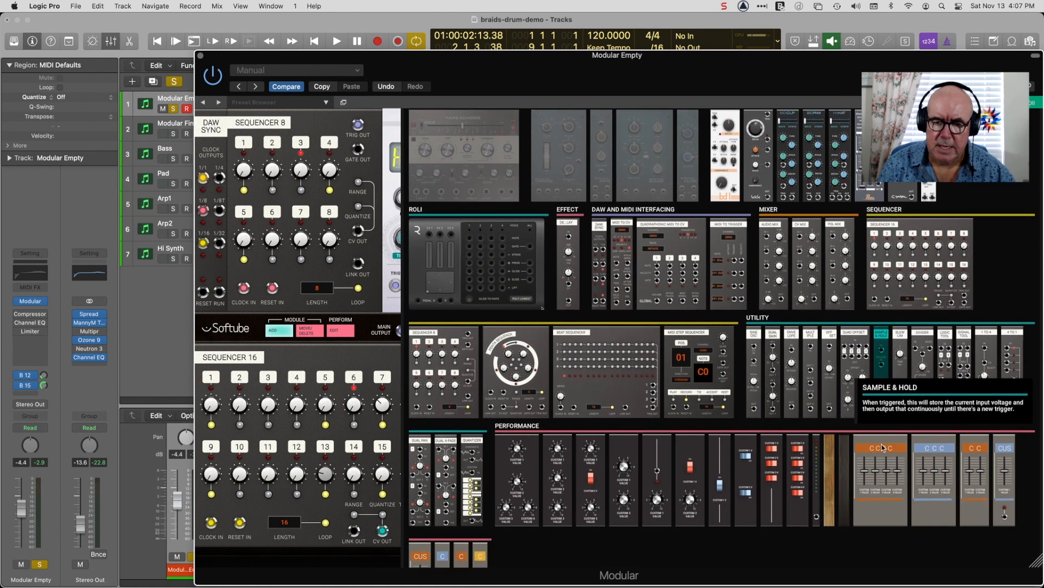
left_click(467, 446)
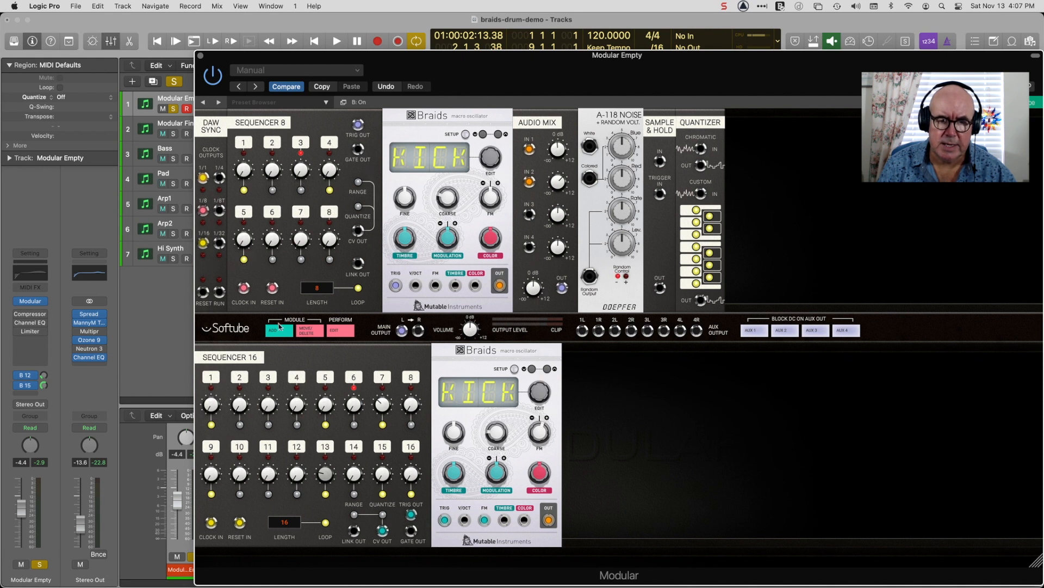
Add the Doepfer A-147 VCLFO module beside the Quantizer.
left_click(278, 329)
scroll(577, 164, "up", 15)
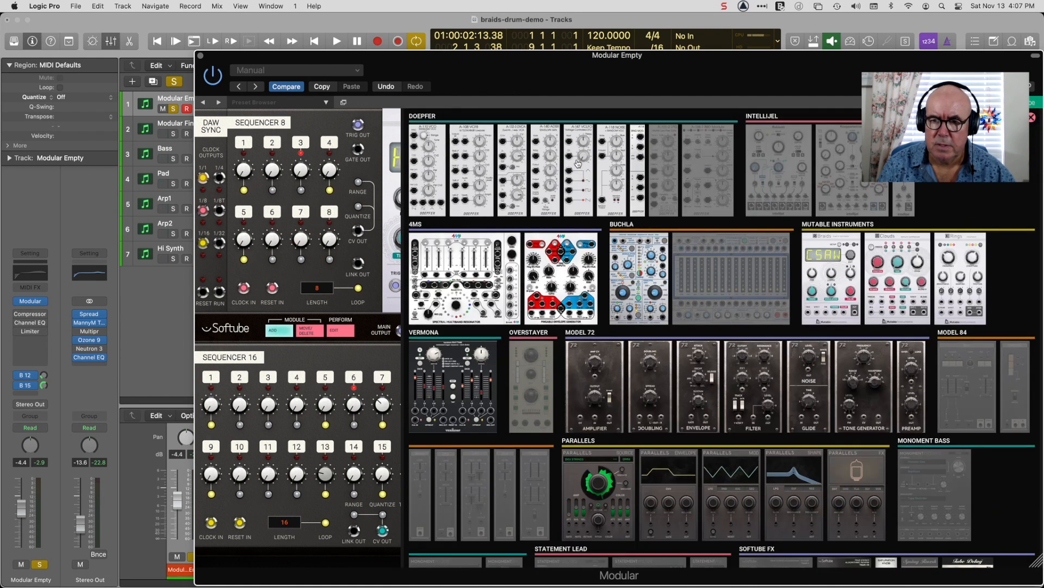
left_click(619, 144)
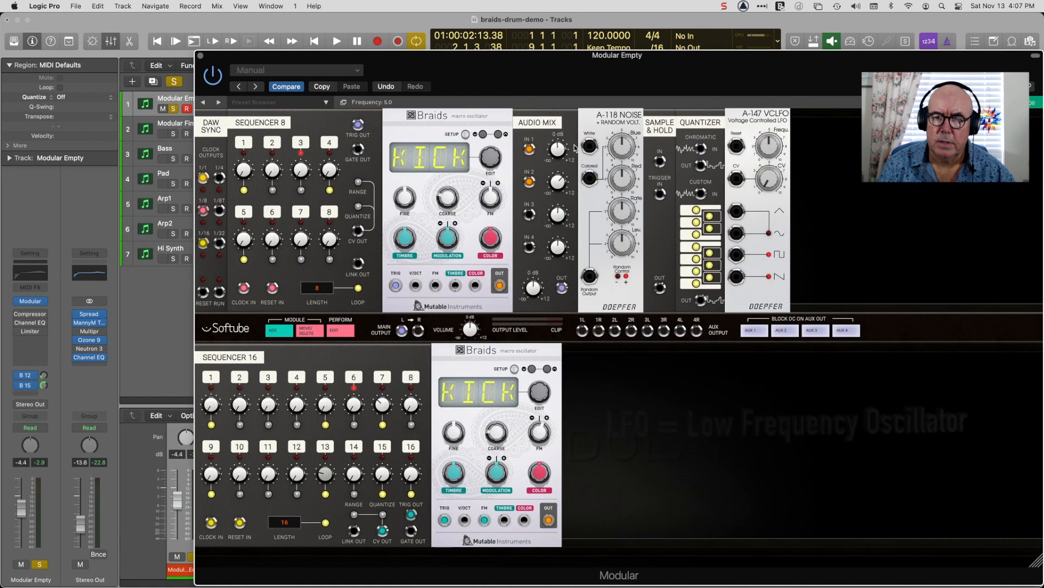
Move the A-118 Noise, Sample & Hold, Quantizer and A-147 VCLFO modules to the lower row beside the second Braids, and briefly play the pattern.
left_click(308, 330)
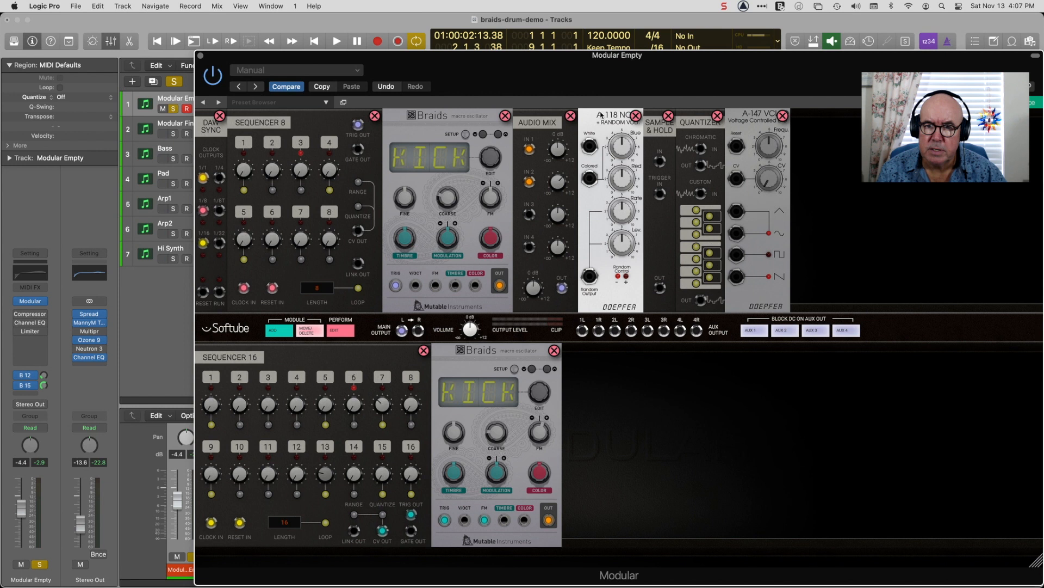
left_click_drag(602, 115, 648, 348)
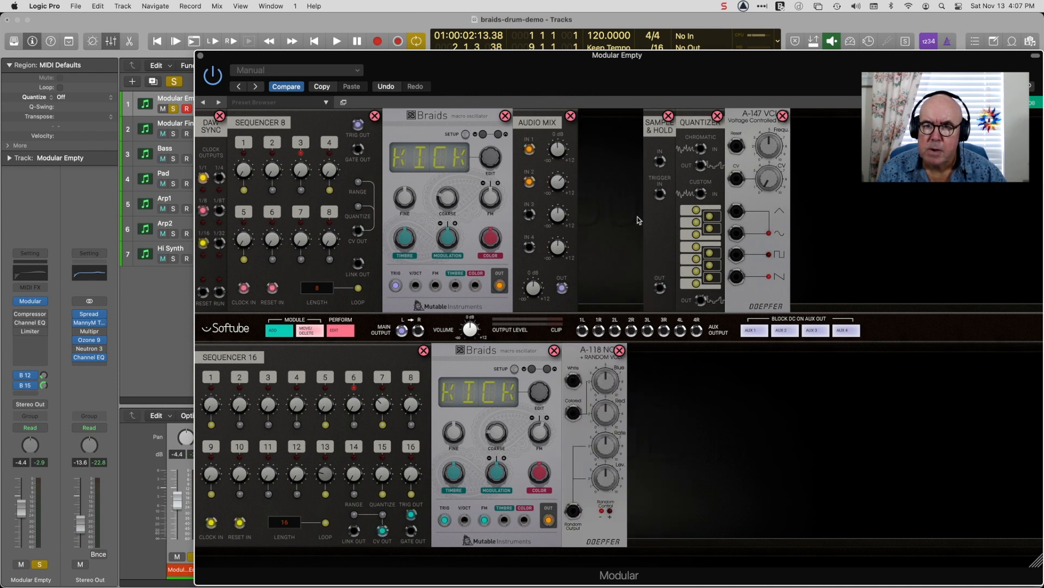
left_click_drag(656, 125, 633, 346)
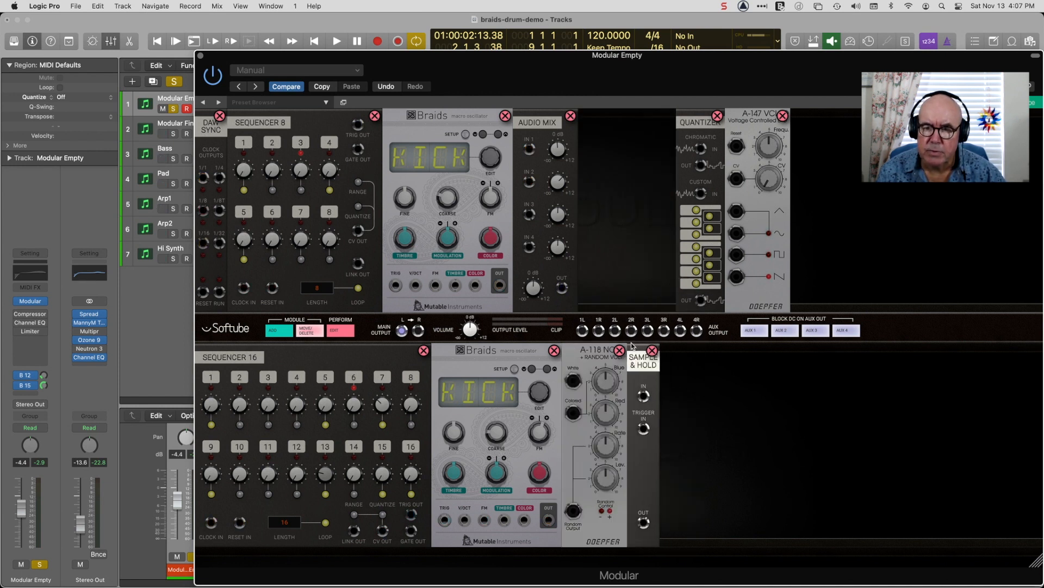
left_click_drag(694, 116, 680, 351)
left_click_drag(747, 117, 730, 352)
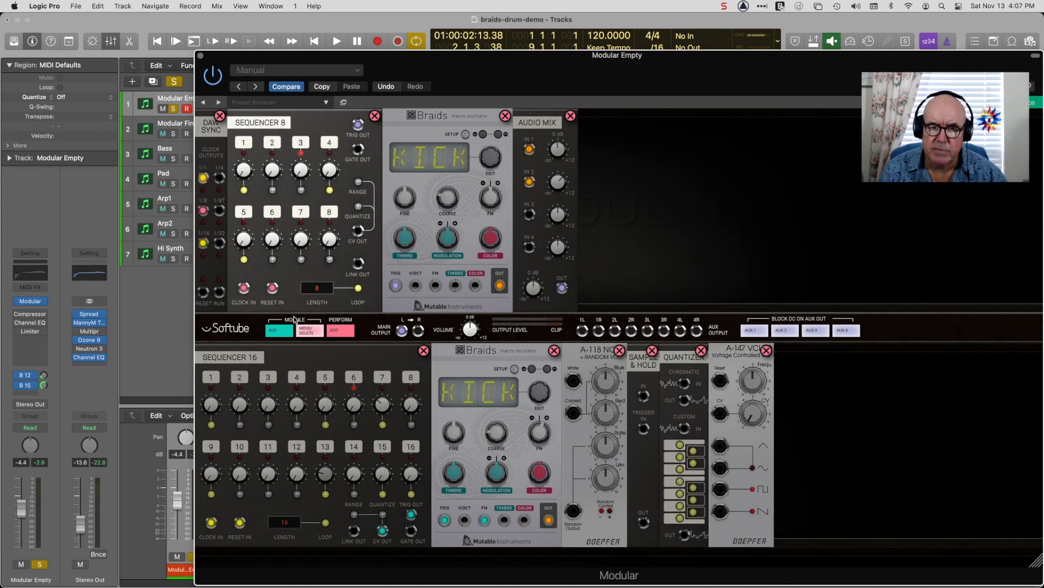
left_click(307, 333)
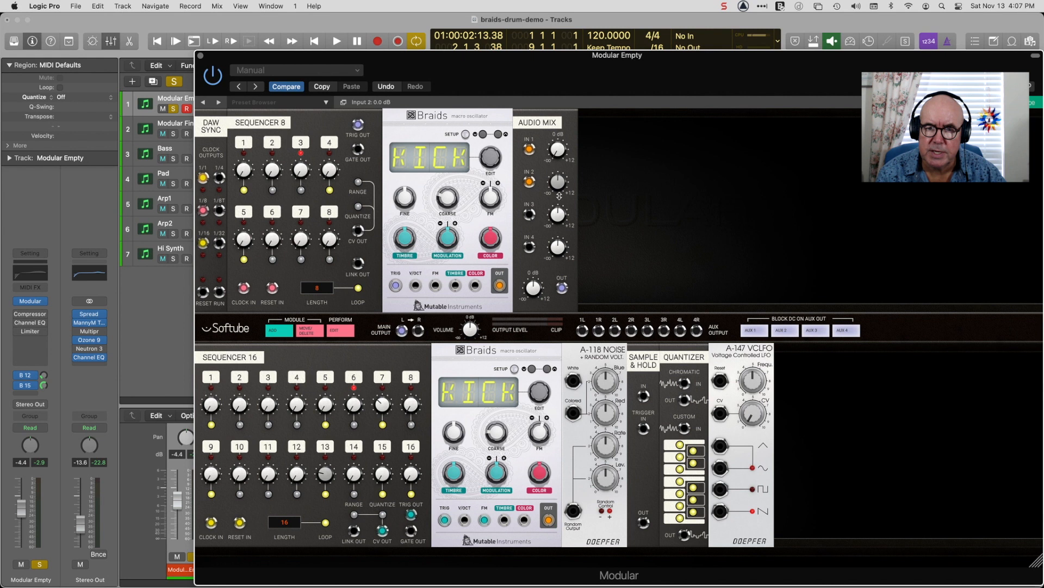
key("space")
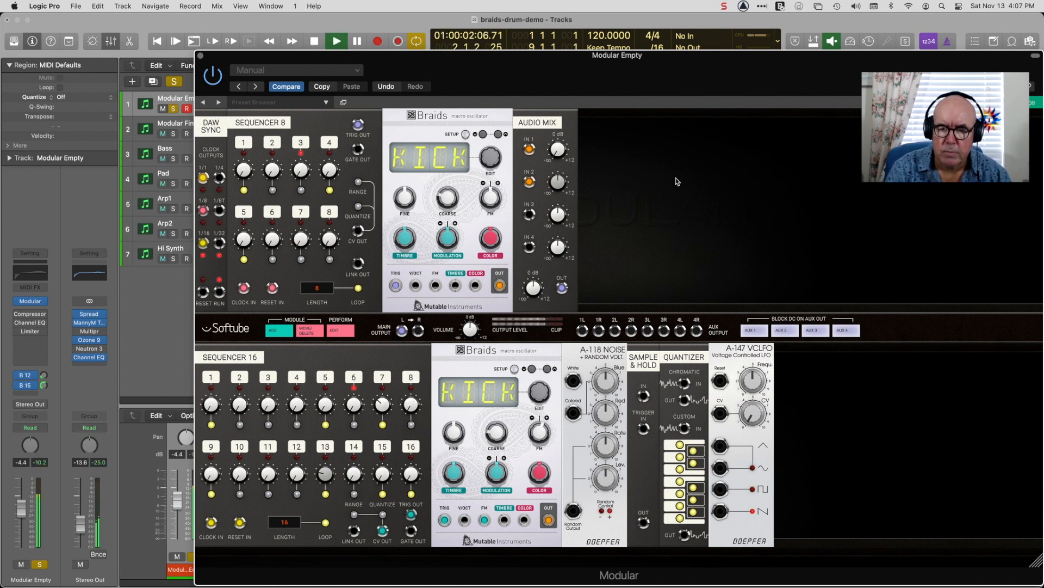
key("space")
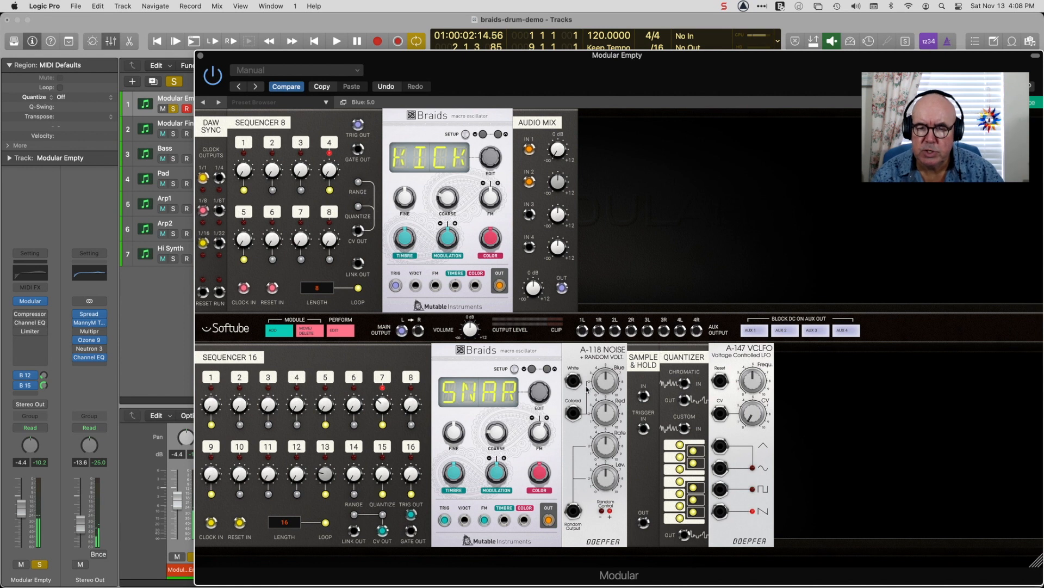
Patch the A-118 white noise through the Sample & Hold and the Quantizer's chromatic section into the second Braids's TIMBRE input.
left_click_drag(573, 381, 575, 383)
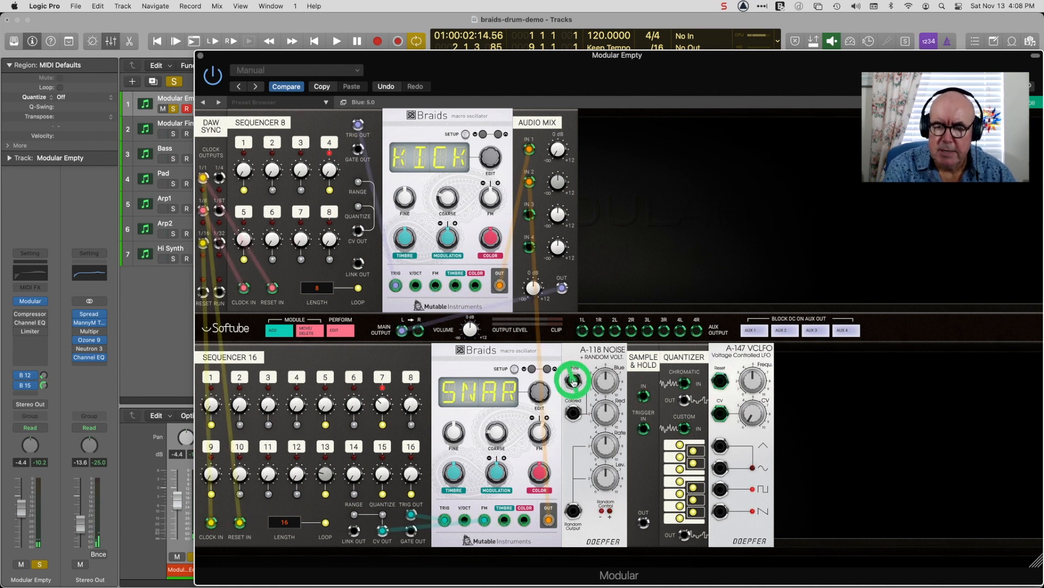
left_click_drag(586, 386, 645, 399)
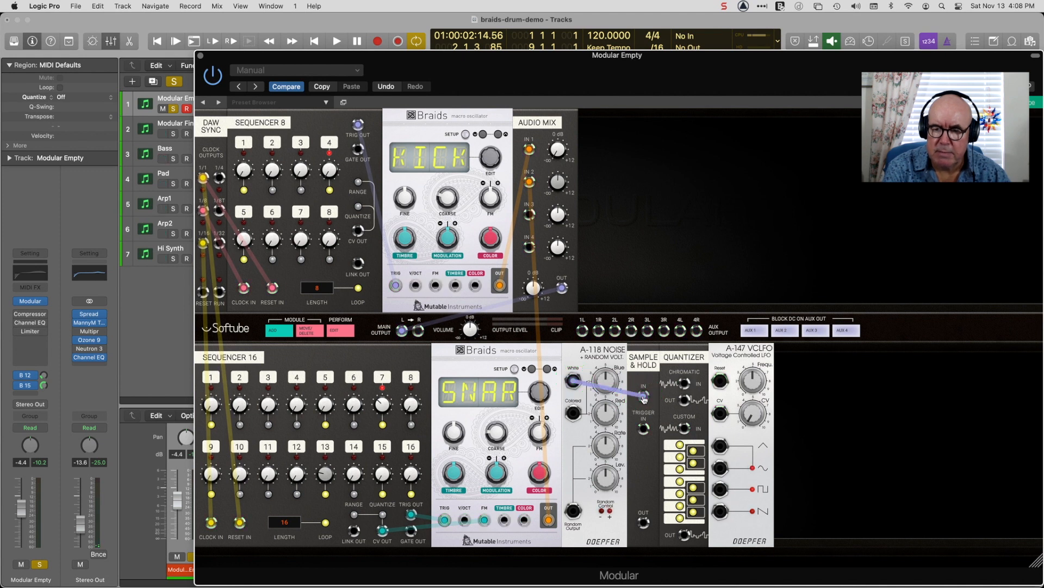
left_click_drag(645, 525, 683, 384)
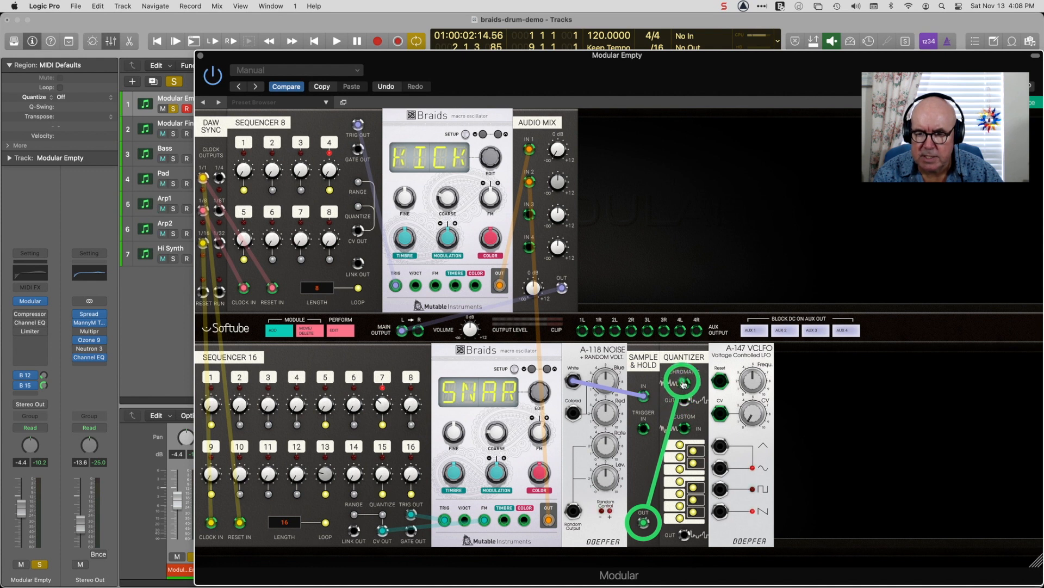
left_click_drag(683, 384, 684, 384)
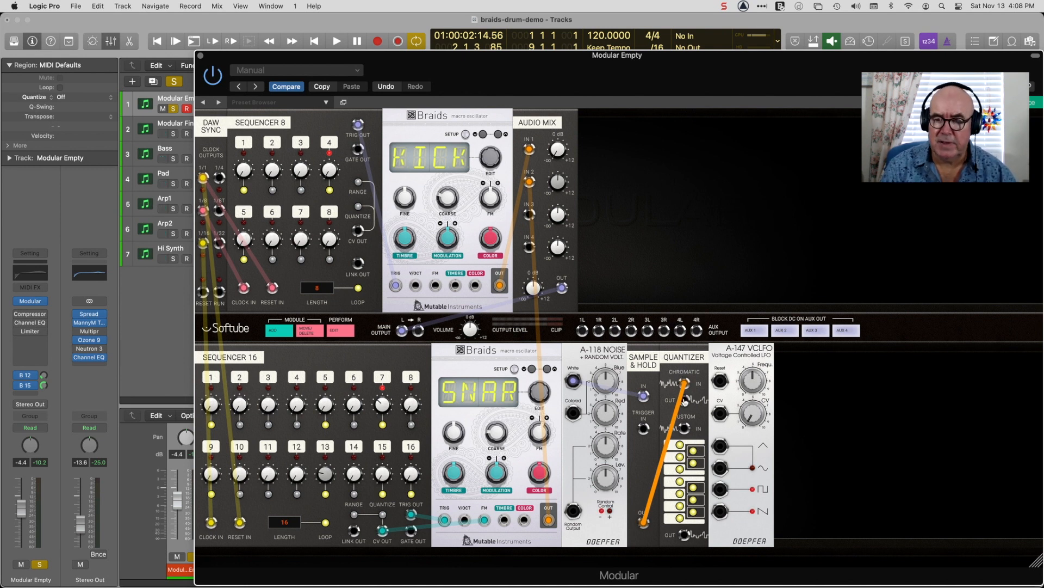
left_click_drag(684, 401, 505, 520)
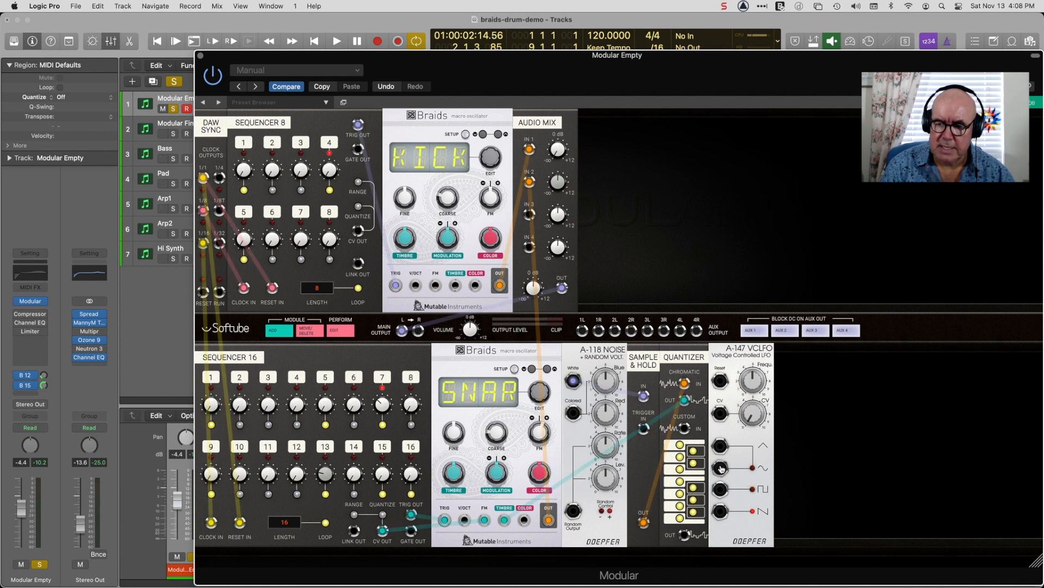
Patch the VCLFO's square output to the second Braids's COLOR input, and the DAW Sync 1/4 clock to the Sample & Hold trigger input.
left_click_drag(720, 491, 524, 521)
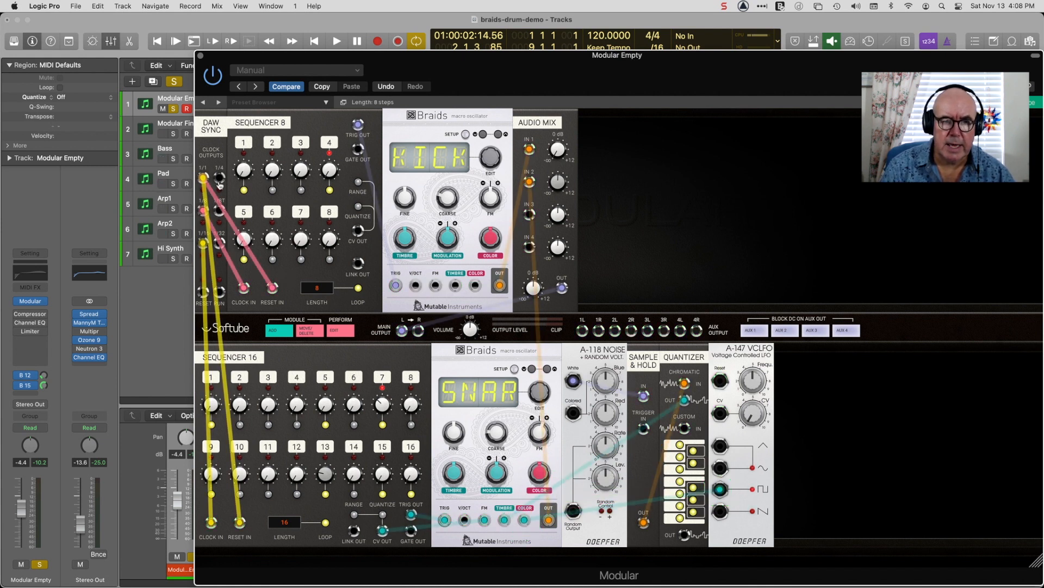
left_click_drag(220, 178, 643, 434)
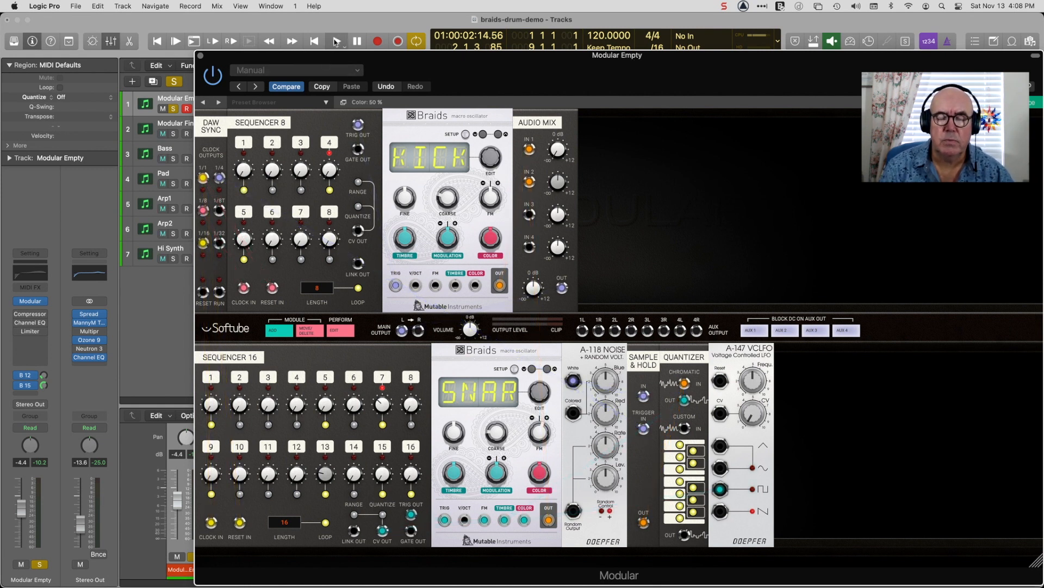
Start playback, lower the VCLFO's frequency to 4.1 and raise its CV amount.
left_click(337, 42)
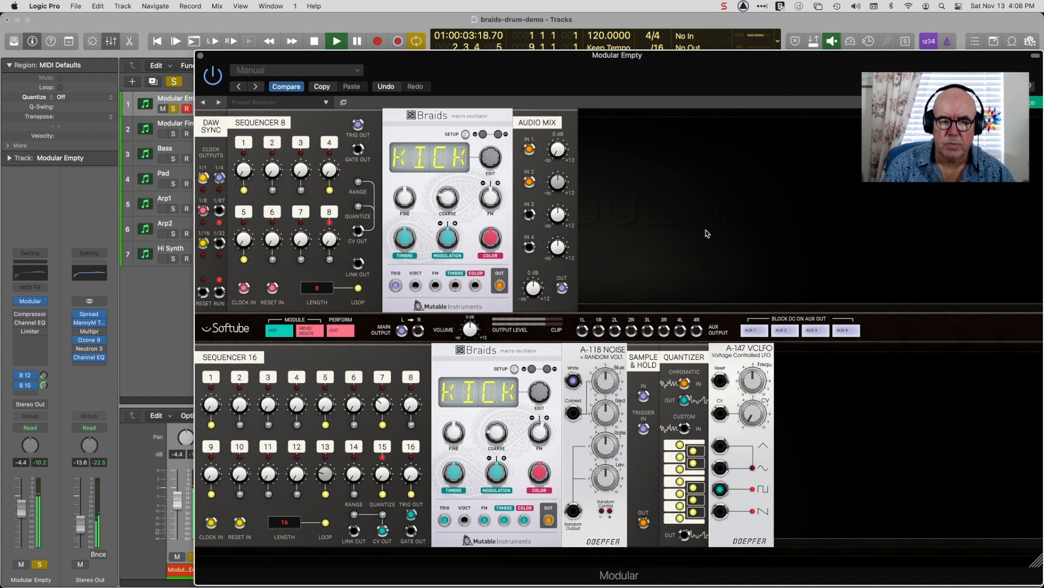
left_click(754, 382)
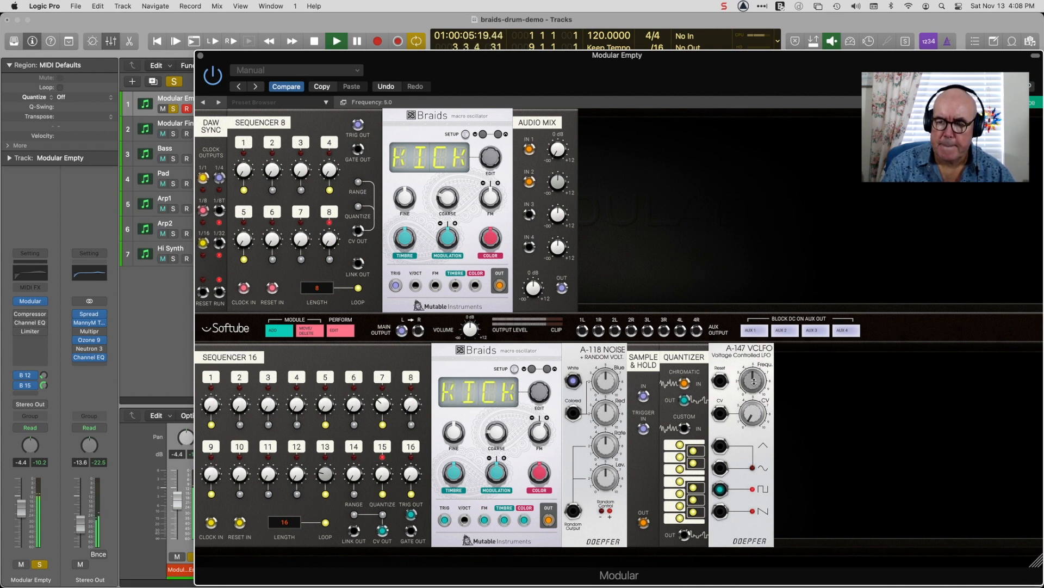
left_click_drag(752, 385, 752, 392)
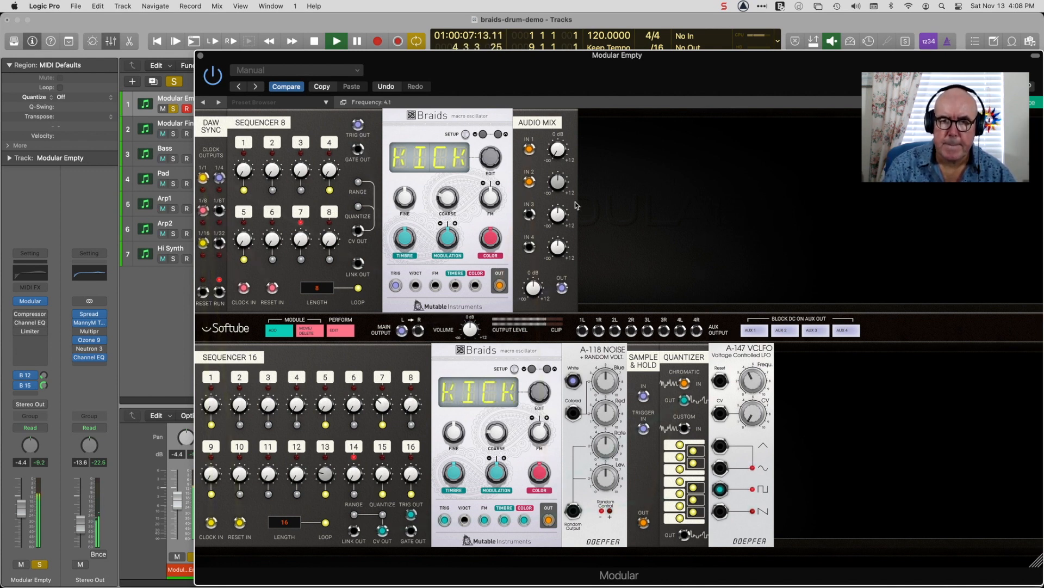
left_click_drag(661, 75, 660, 60)
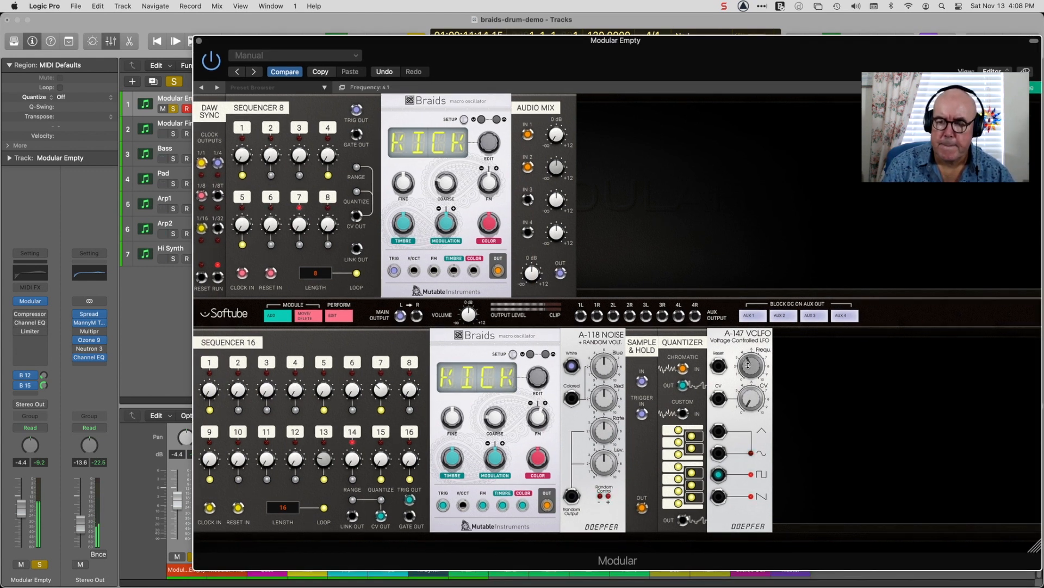
left_click_drag(750, 404, 755, 382)
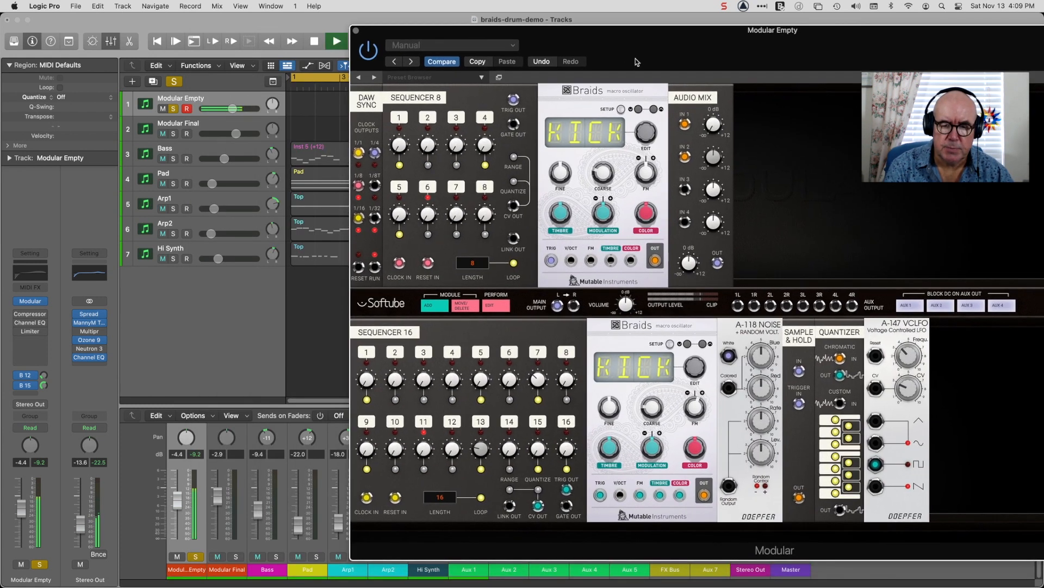
Raise the Master fader to -0.2 dB and the Stereo Out fader to -11.8 dB, moving the plug-in window clear of the mixer and back.
left_click_drag(477, 71, 400, 585)
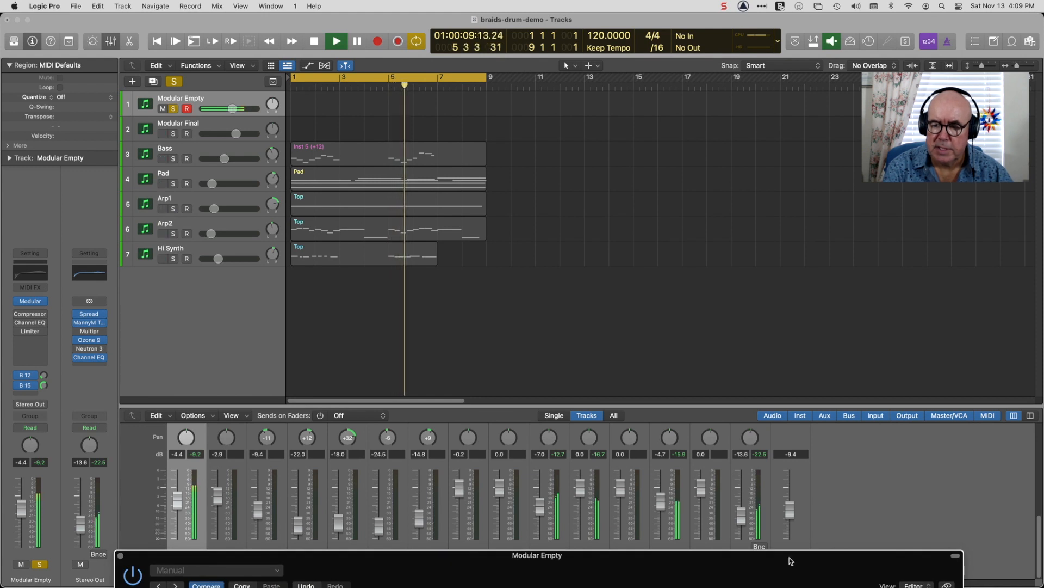
left_click_drag(793, 514, 793, 490)
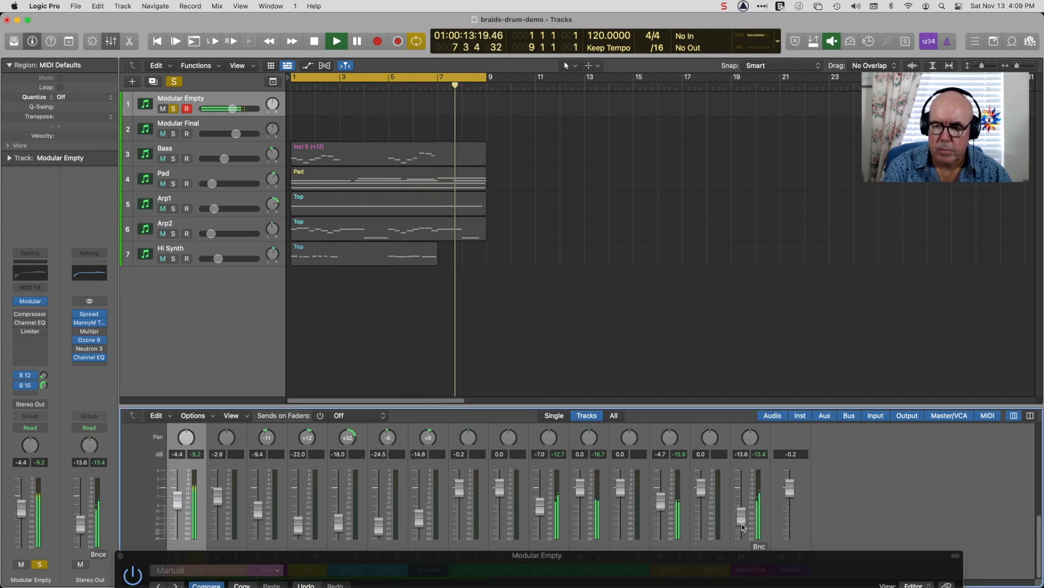
left_click_drag(741, 516, 741, 514)
left_click_drag(710, 566, 961, 65)
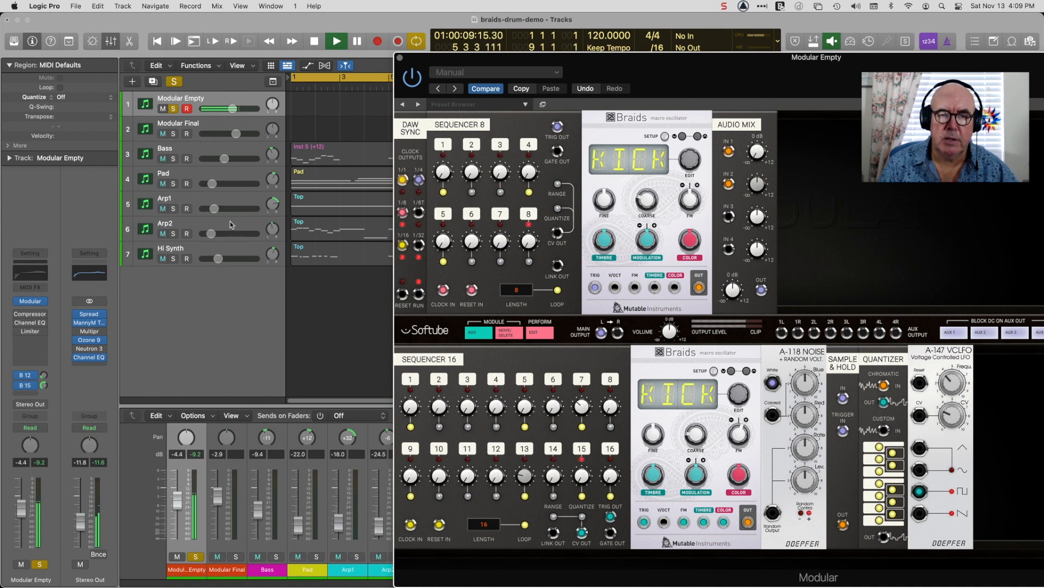
Solo the Arp2, Arp1 and Pad tracks alongside the drums, and solo the Bass only briefly.
left_click(174, 233)
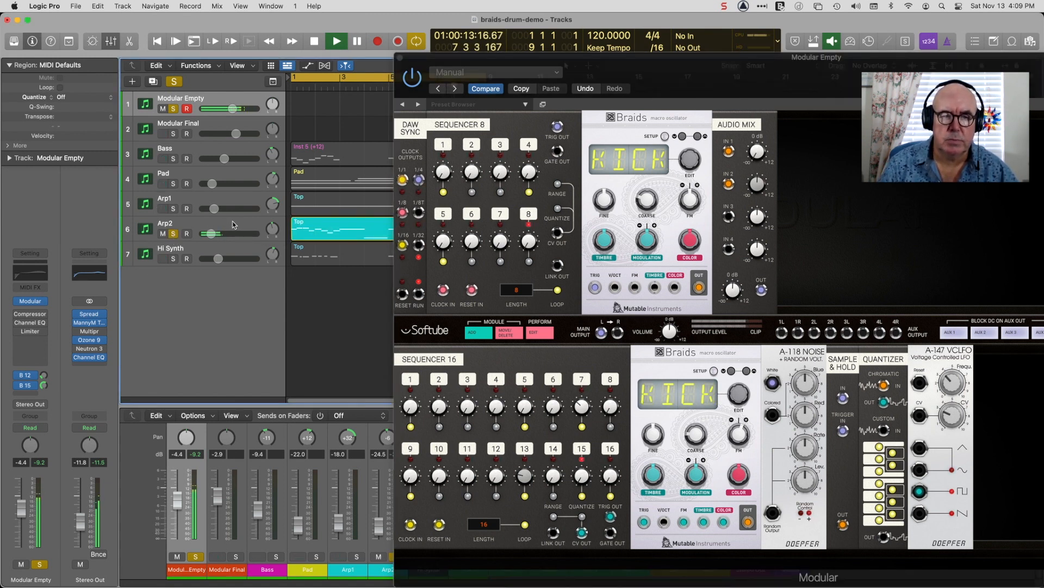
left_click(173, 208)
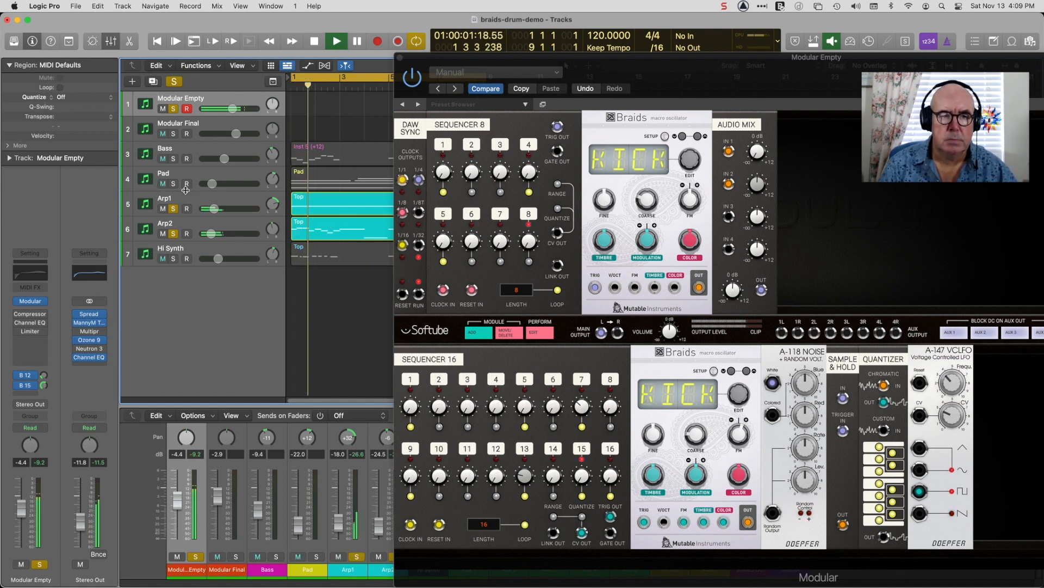
left_click(174, 184)
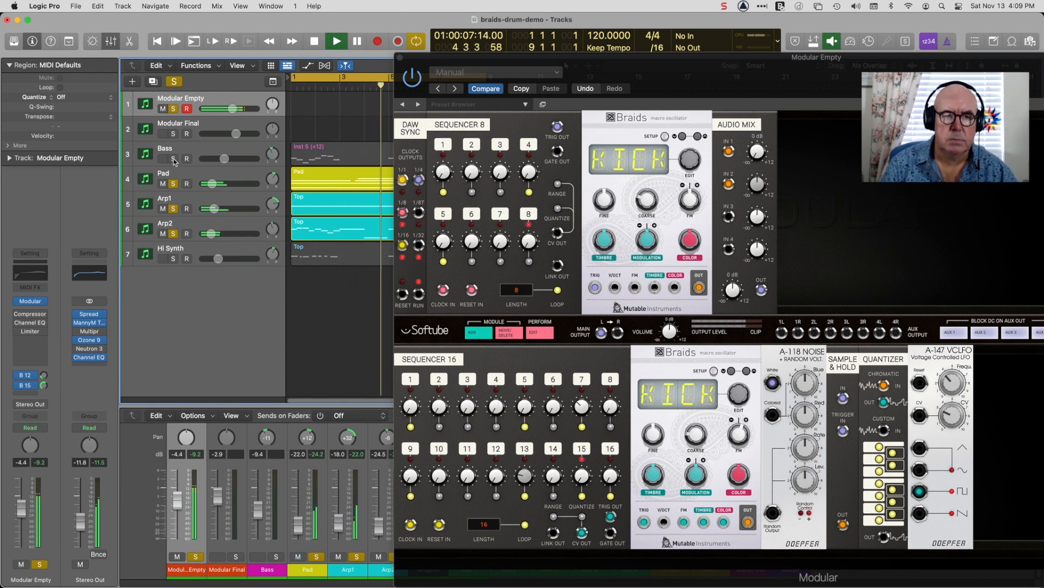
left_click(174, 159)
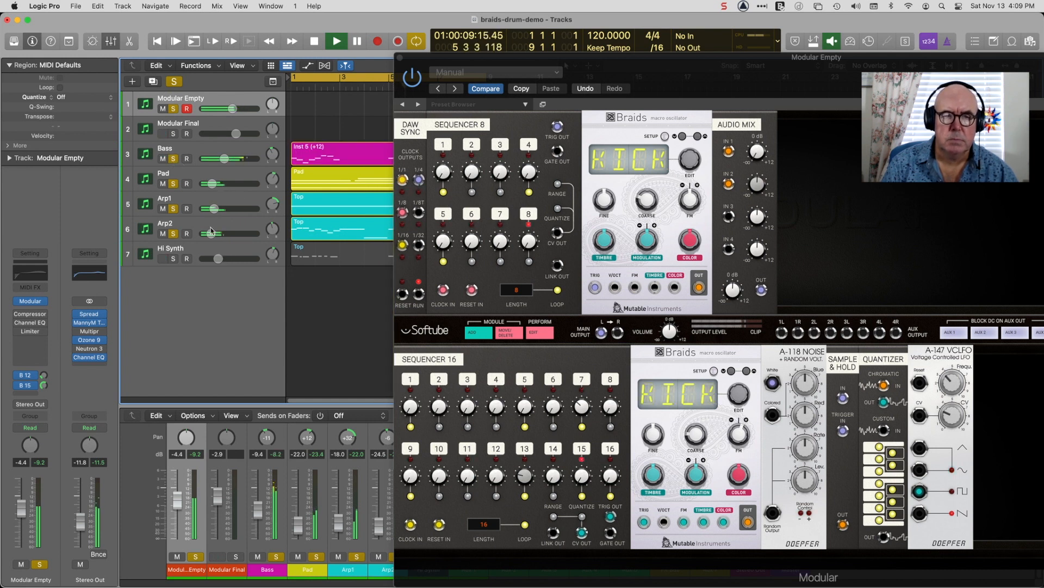
left_click(173, 158)
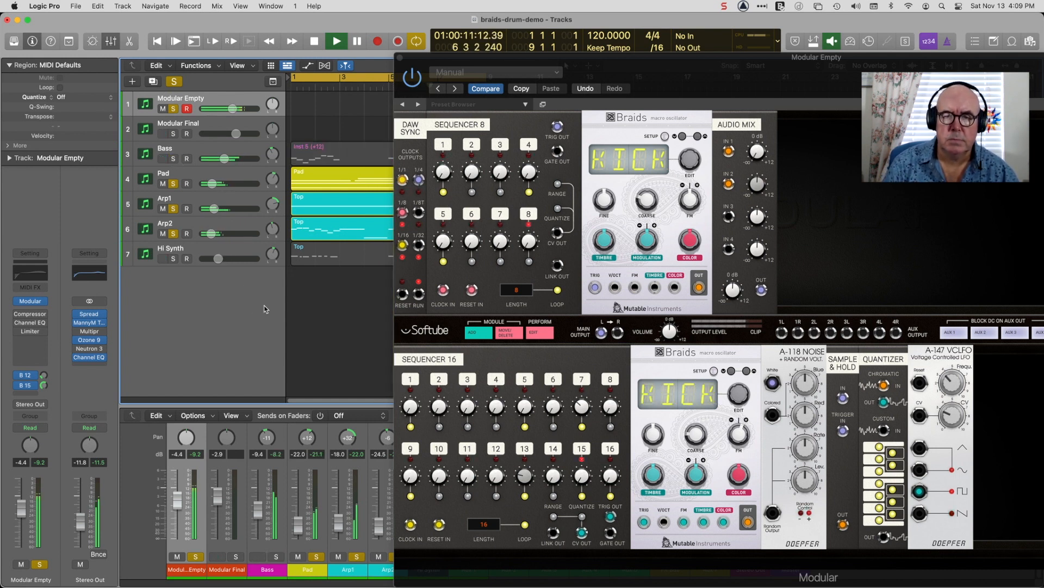
Select and solo the Modular Final track, and take the Modular Empty track out of solo.
left_click(215, 128)
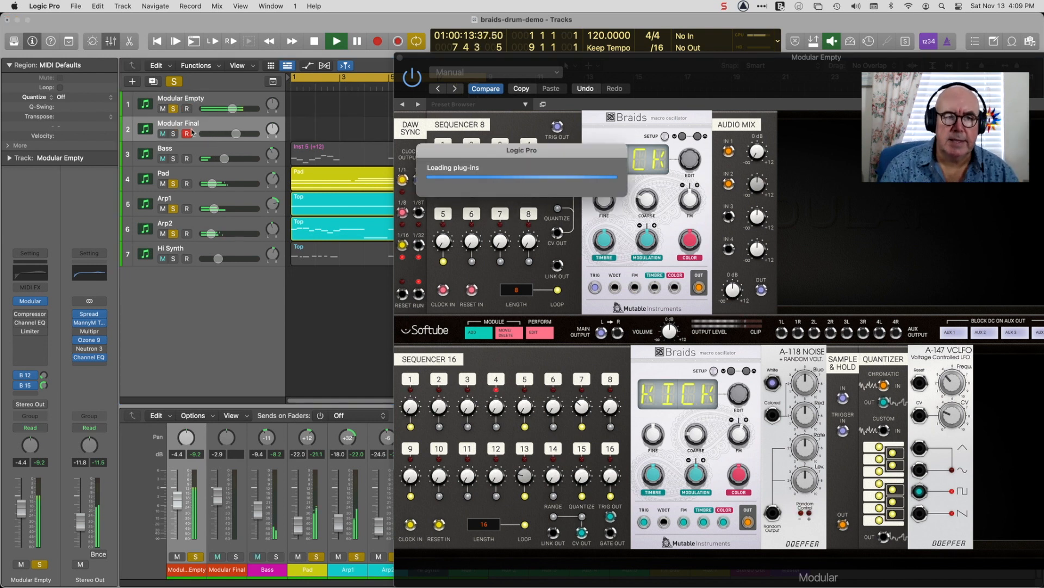
left_click(173, 134)
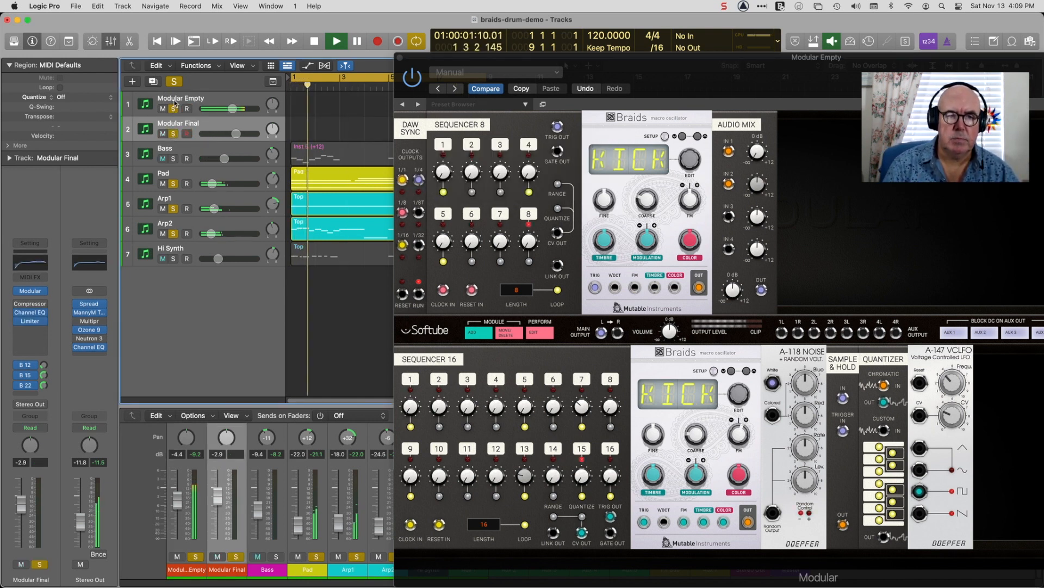
left_click(173, 109)
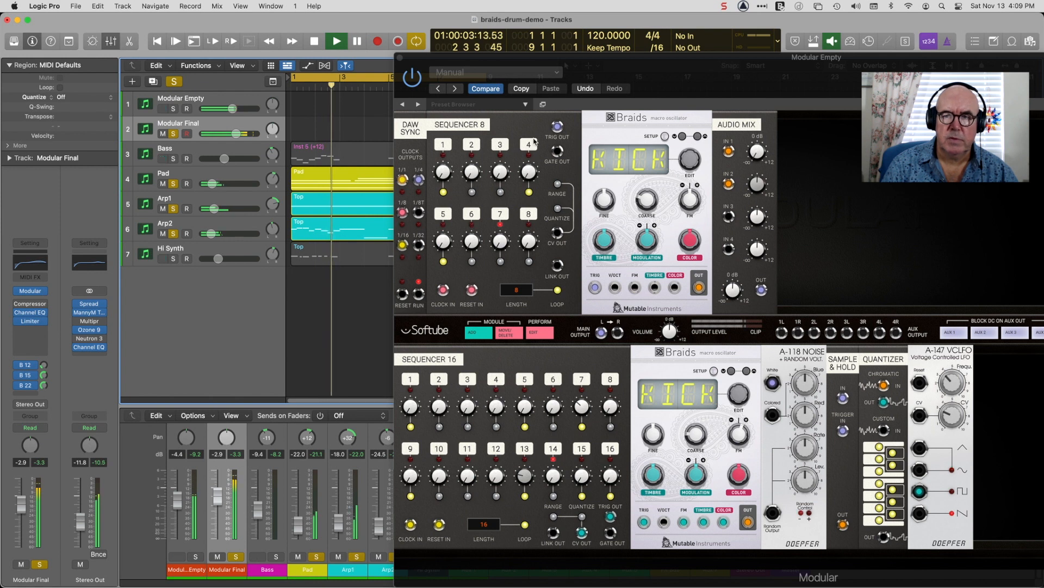
Close the Modular Empty plug-in window and open the Modular Final track's Modular instrument beside the track list.
left_click_drag(877, 80, 581, 60)
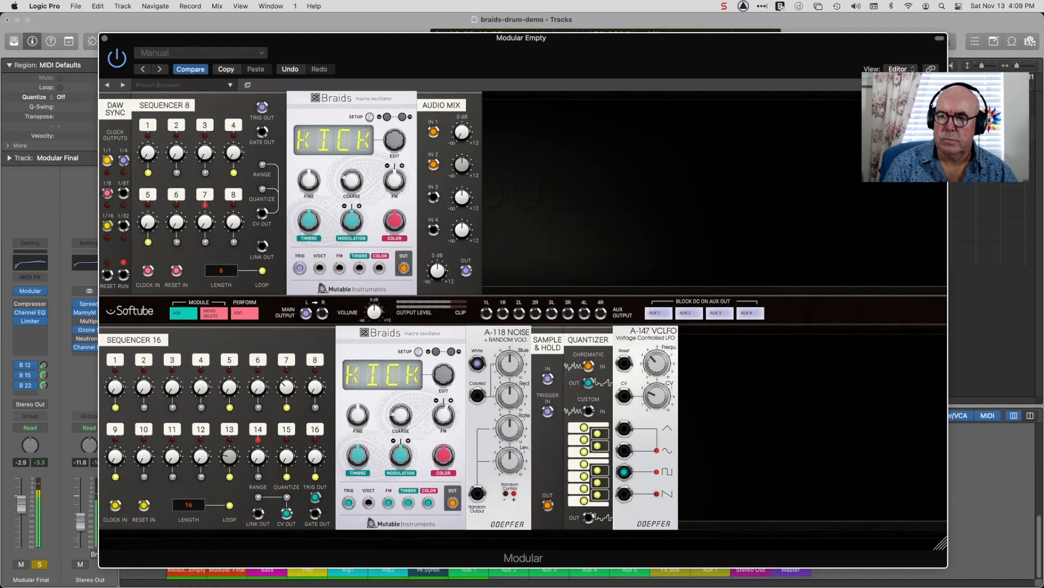
left_click(936, 69)
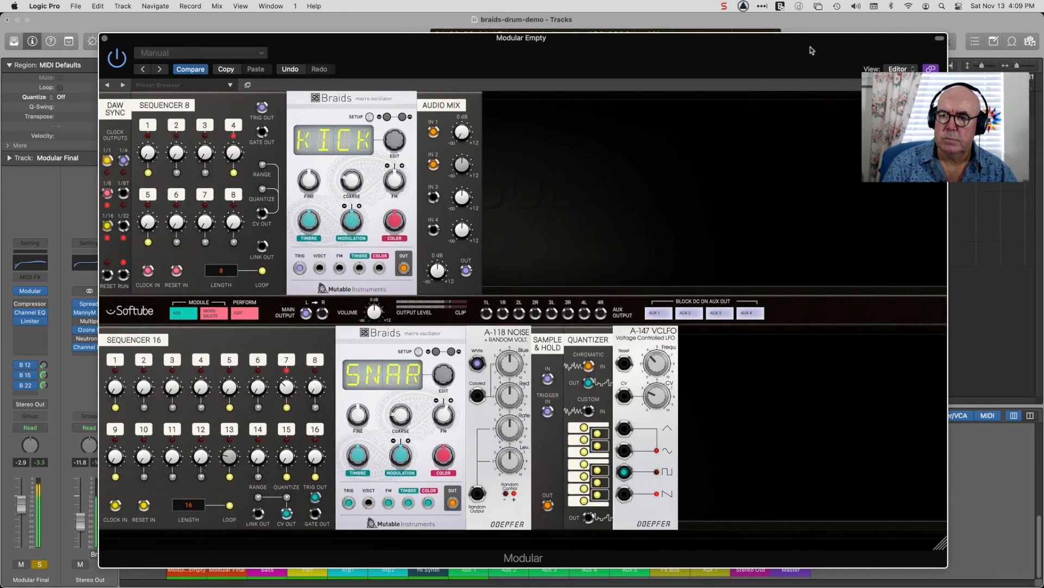
left_click(104, 39)
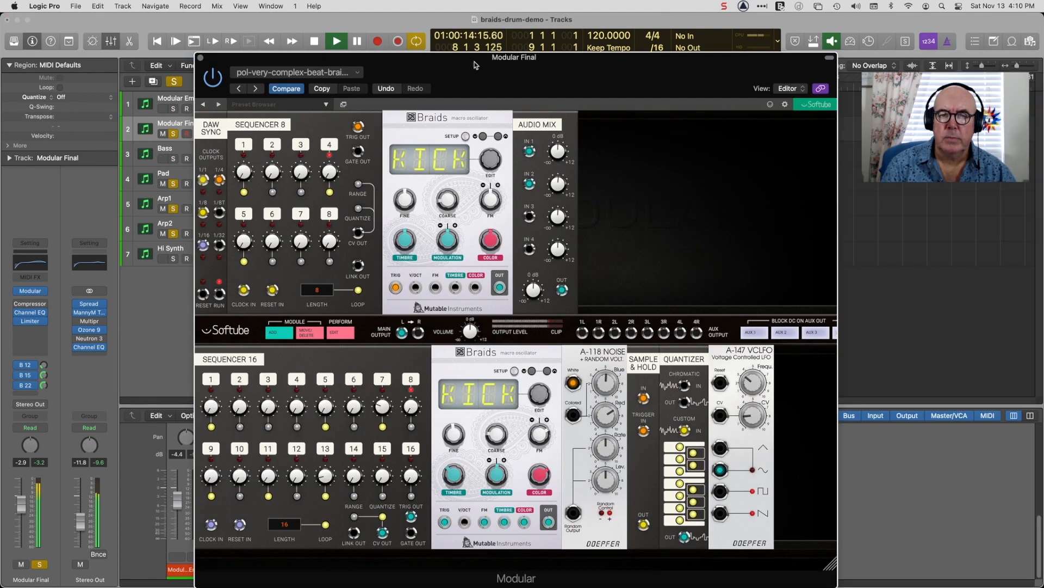
left_click_drag(447, 24, 597, 44)
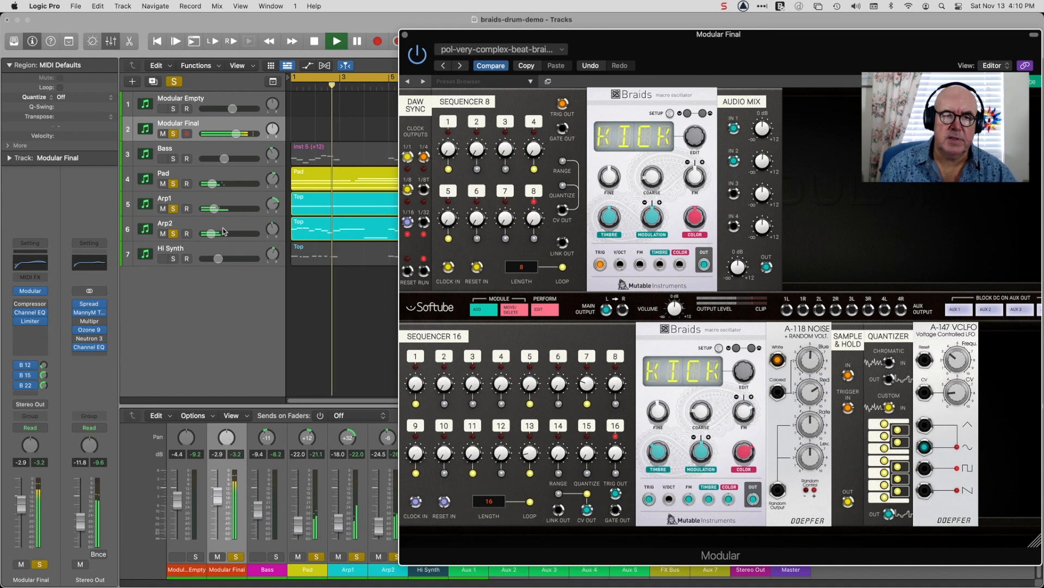
Clear all track solos and mute the Modular Empty track so the full arrangement plays with Modular Final.
left_click(174, 81)
left_click(163, 109)
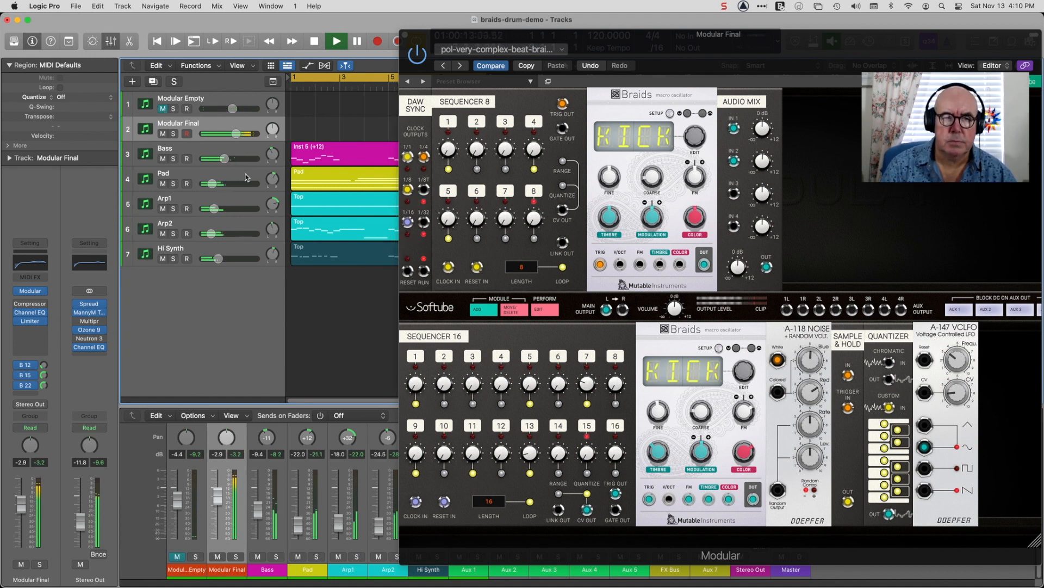
Audition the arrangement from the beginning with the Modular Empty track unmuted, and mute that track again.
left_click(163, 109)
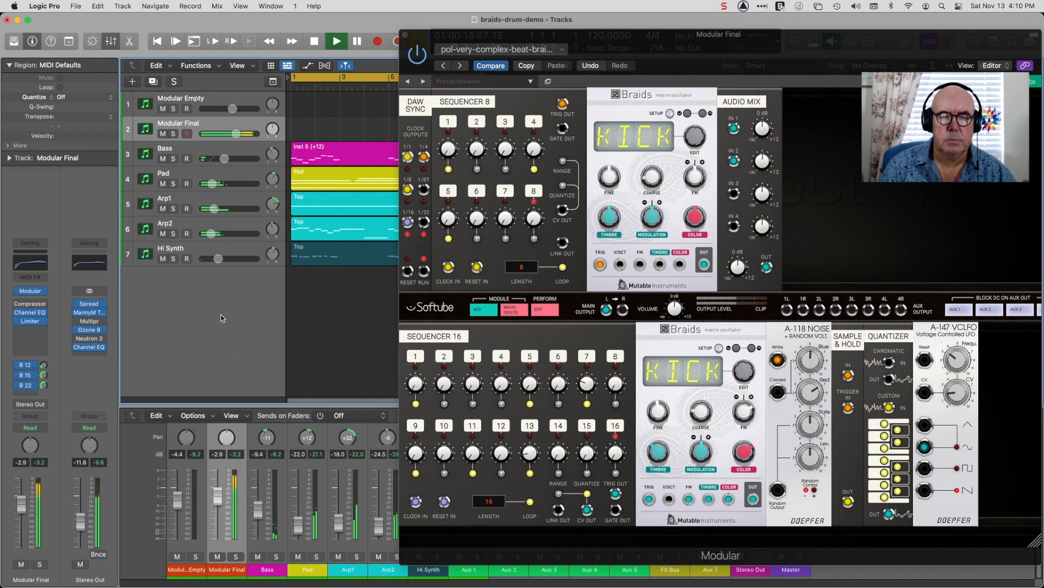
key("Return")
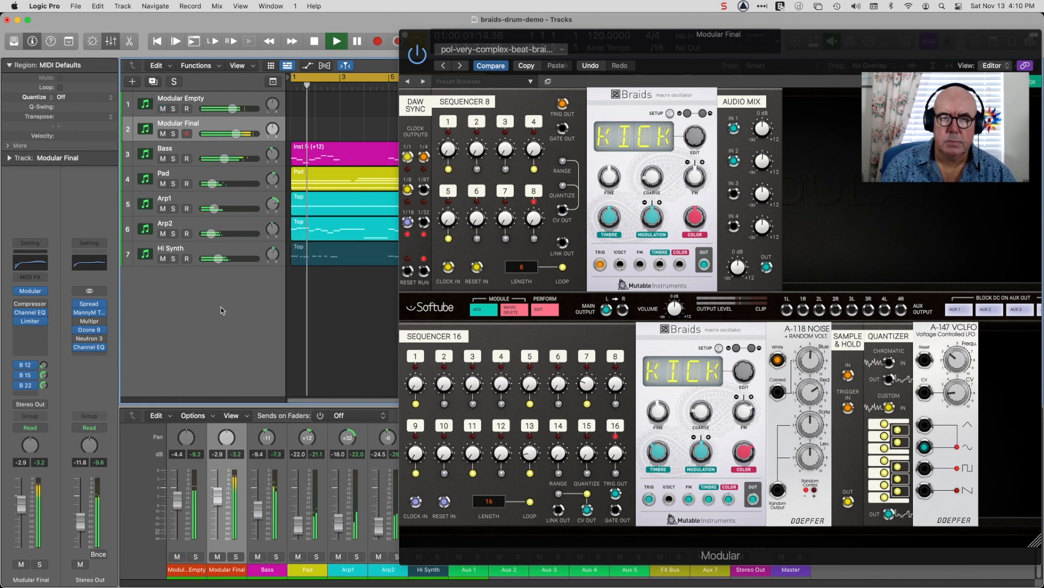
left_click(163, 109)
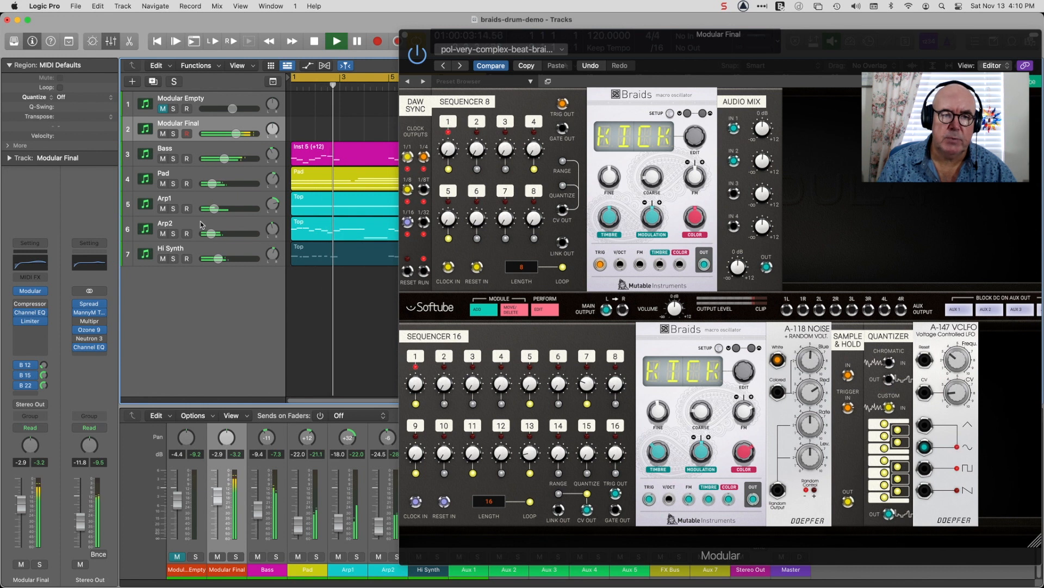
Mute the Bass, Pad, Arp1, Arp2 and Hi Synth tracks so only Modular Final sounds, and stop playback.
left_click(163, 159)
left_click(163, 184)
left_click(162, 209)
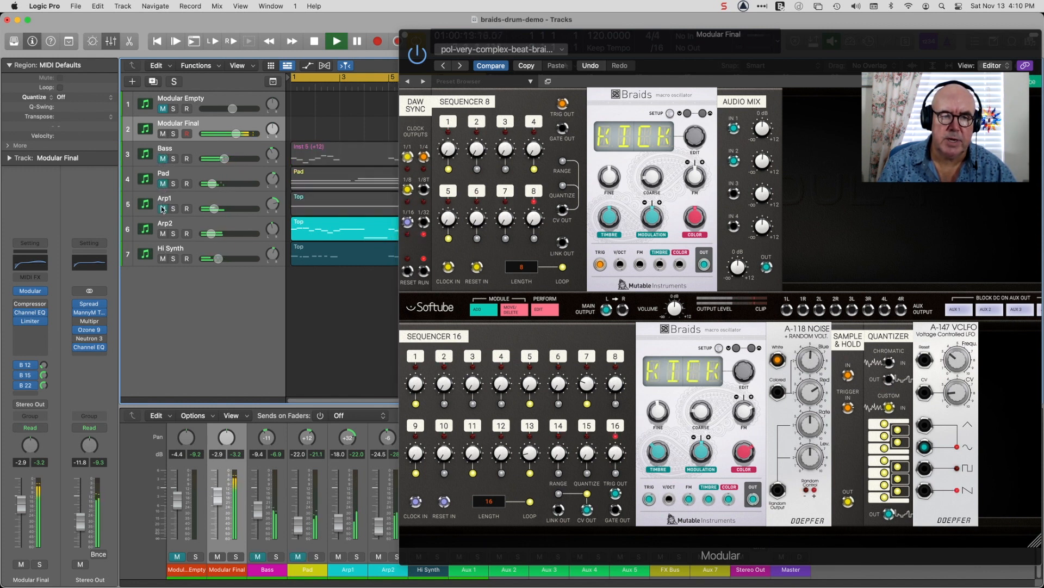
left_click(163, 234)
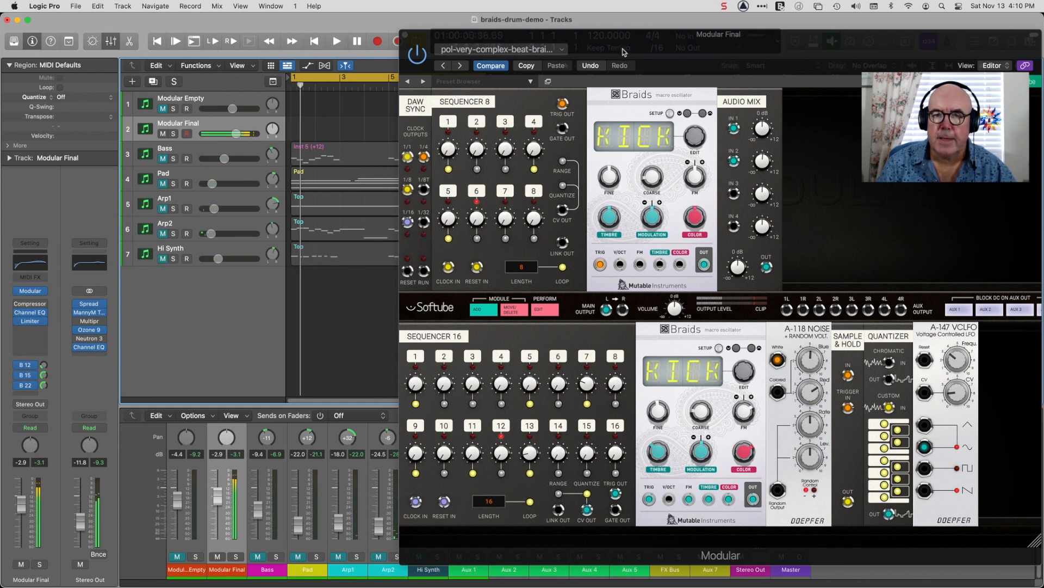
Reposition the Modular Final plug-in window beside the track list and examine the noise, sample and hold, and quantizer patching.
left_click_drag(668, 46, 530, 32)
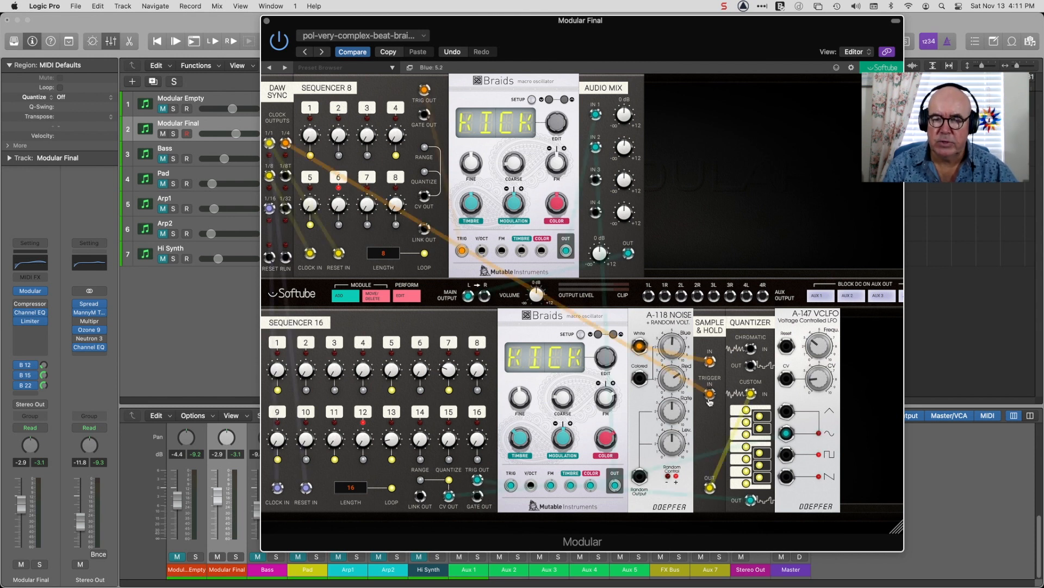
left_click_drag(640, 346, 711, 362)
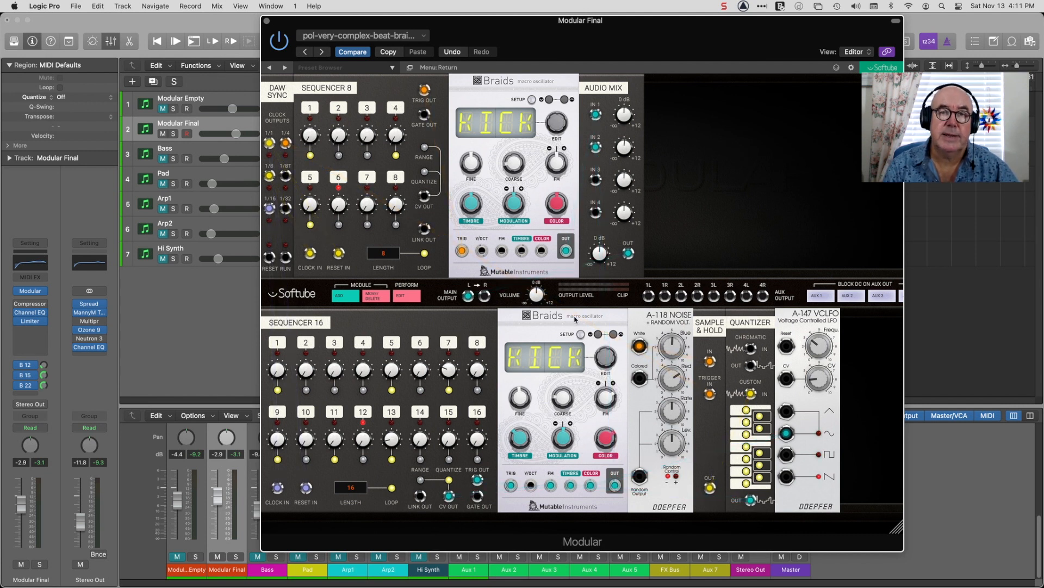
left_click_drag(520, 40, 654, 40)
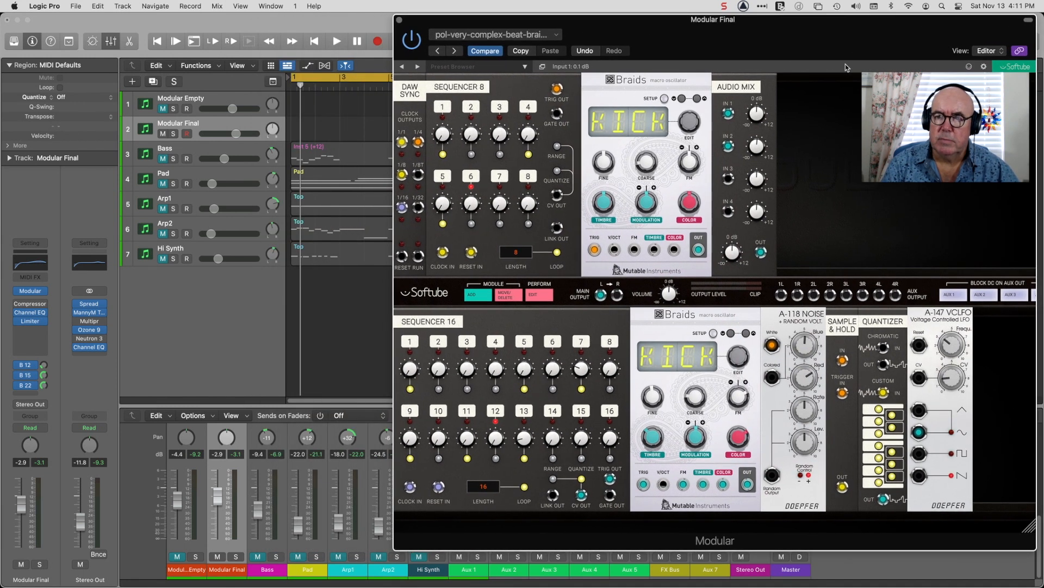
left_click_drag(862, 51, 849, 50)
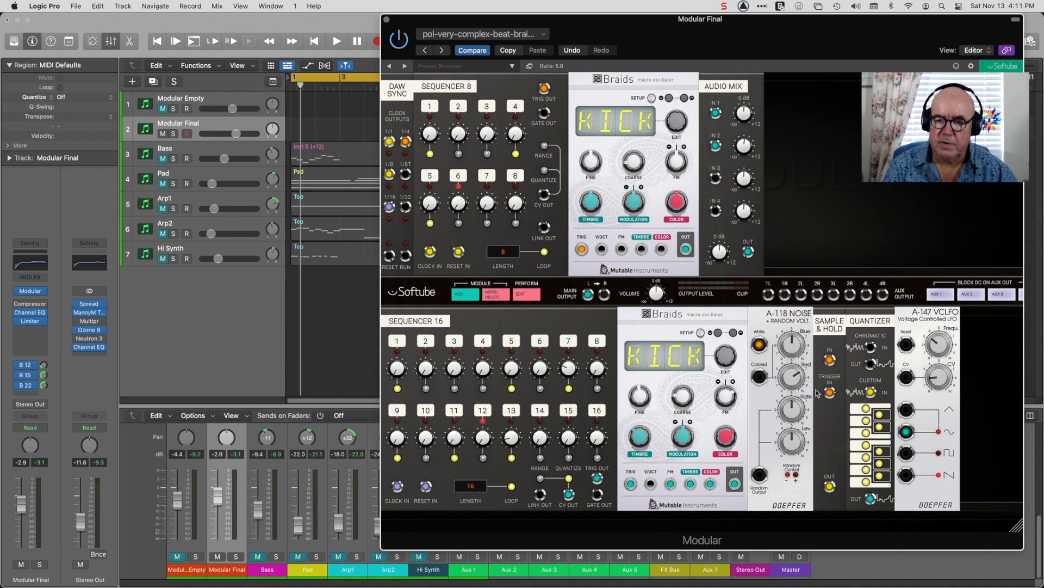
mouse_move(710, 485)
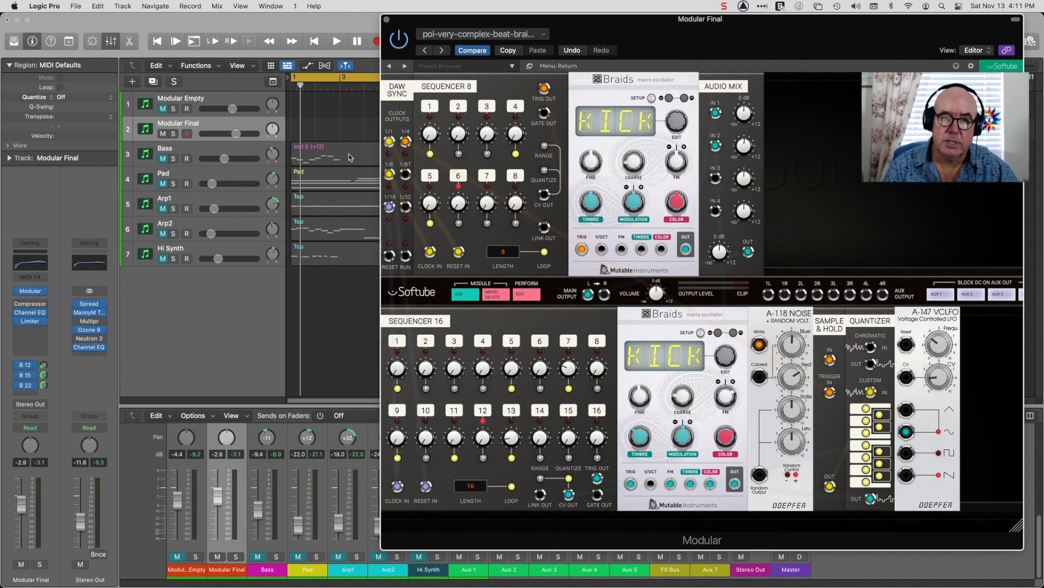
left_click_drag(601, 39, 581, 34)
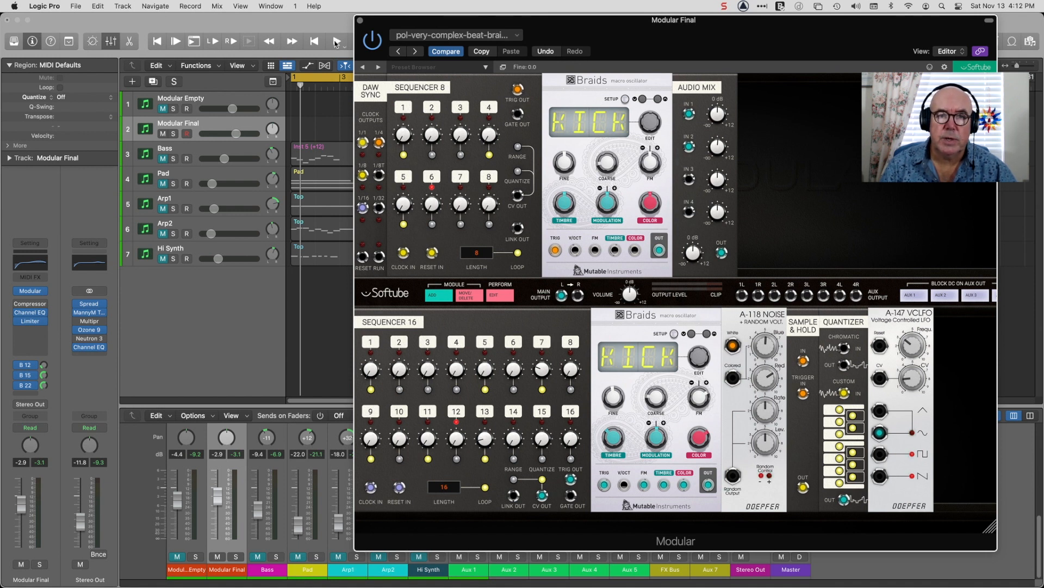
Start playback and bring in the Bass, Pad, Arp1, Arp2 and Hi Synth tracks one by one by unmuting them.
left_click(335, 42)
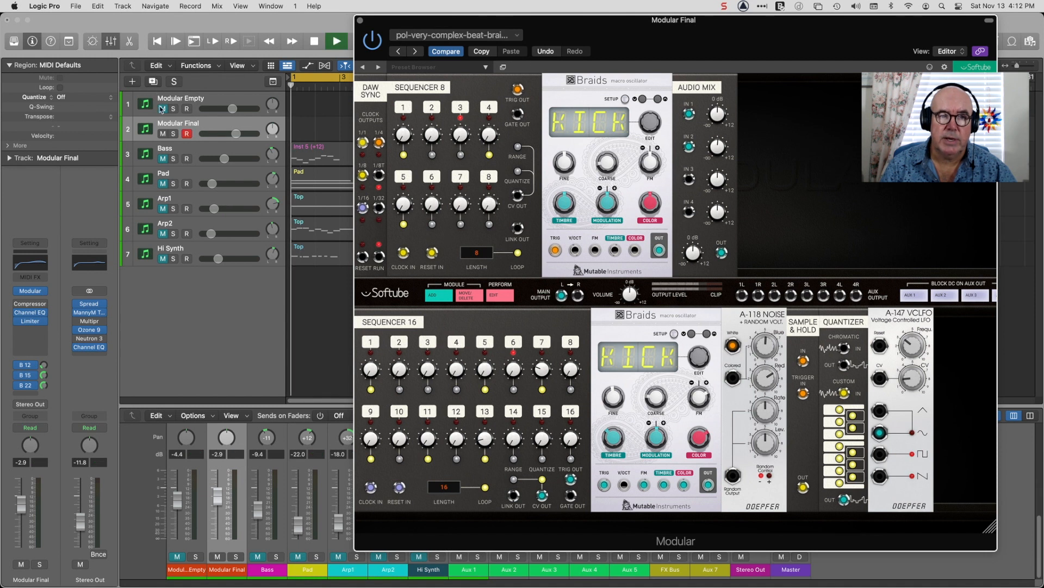
left_click(163, 158)
left_click(162, 183)
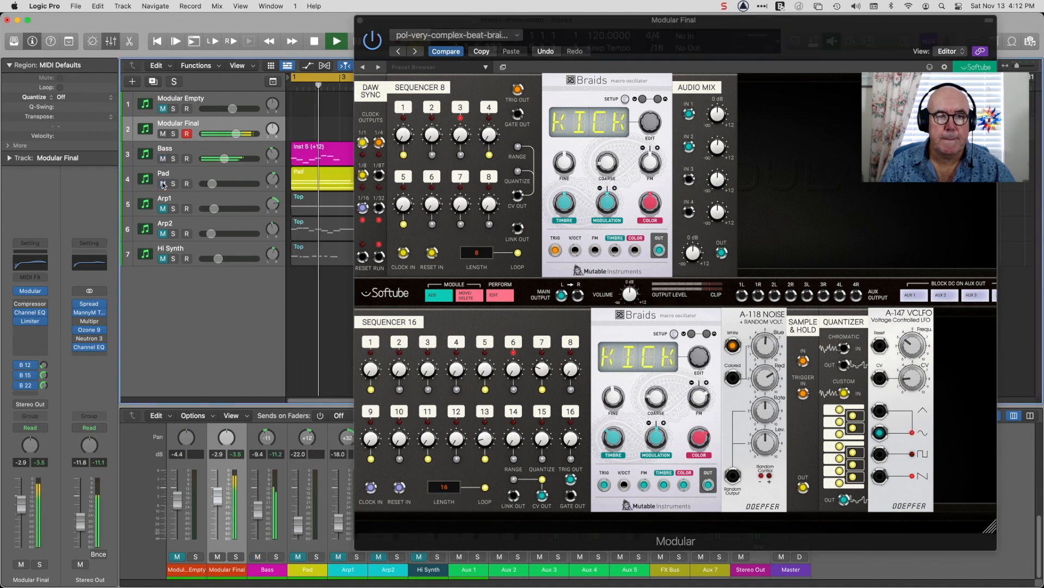
left_click(163, 208)
left_click(162, 233)
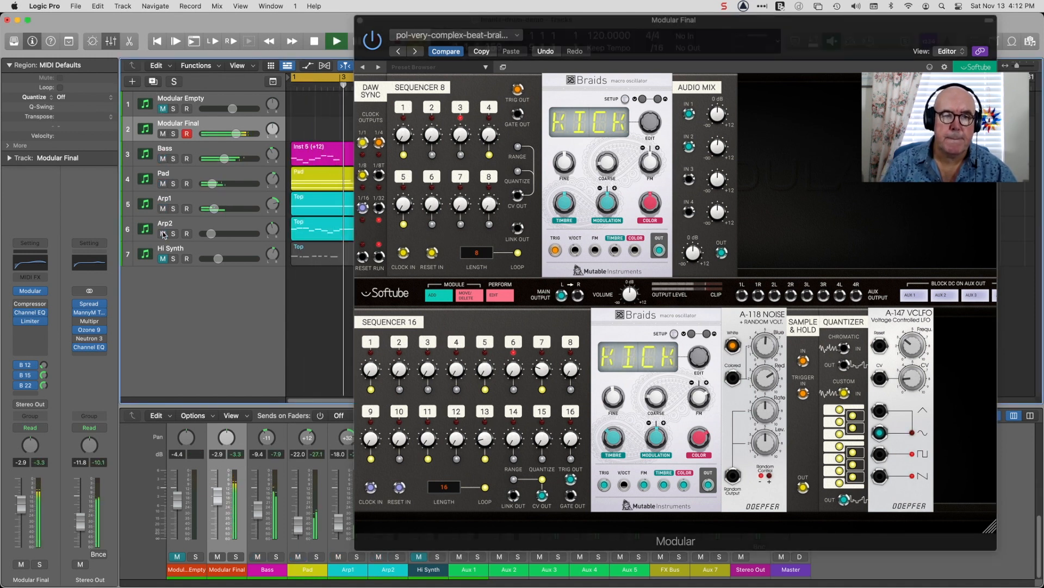
left_click(162, 259)
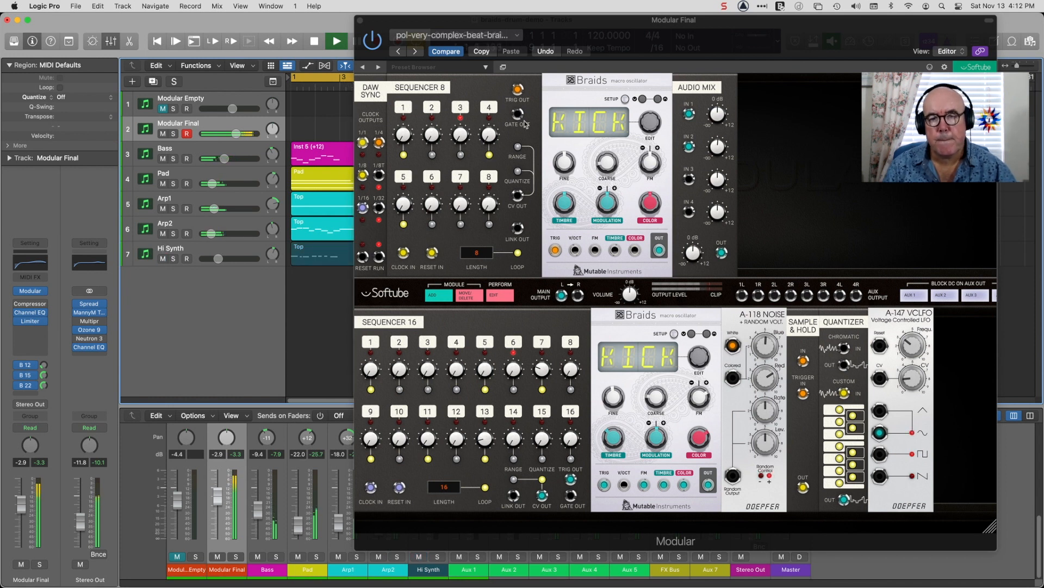